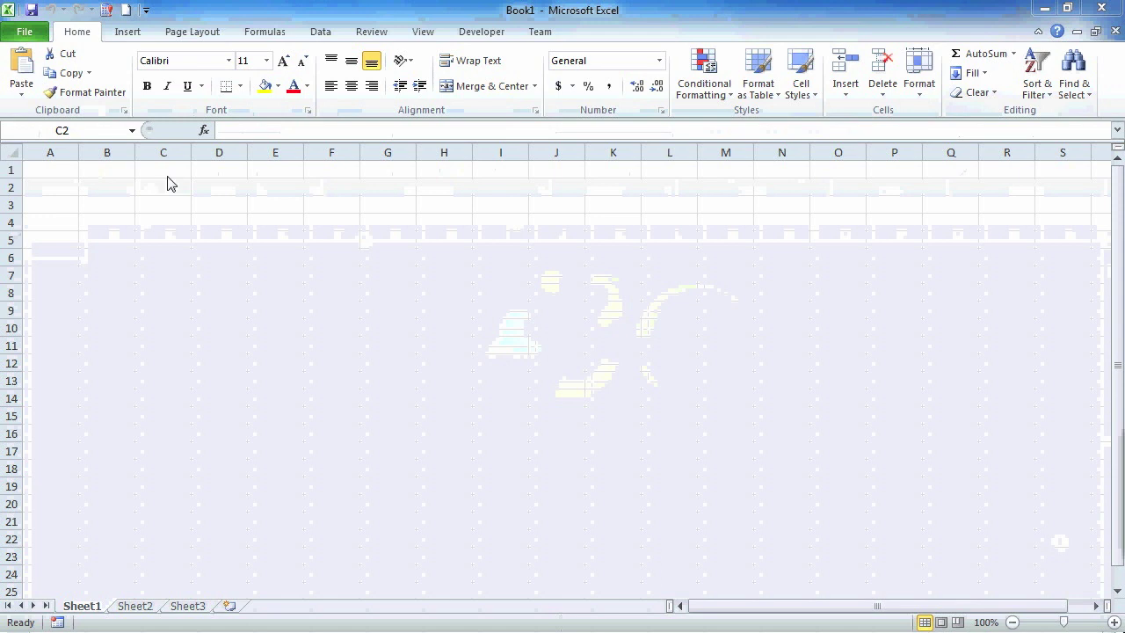
# - Enter the connection string DRIVER={SQL Server};SERVER=localhost\SQLEXPRESS;DATABASE=qUtopicDB;Trusted_Connection=Yes in cell C2
pyautogui.click(172, 194)
pyautogui.click(231, 131)
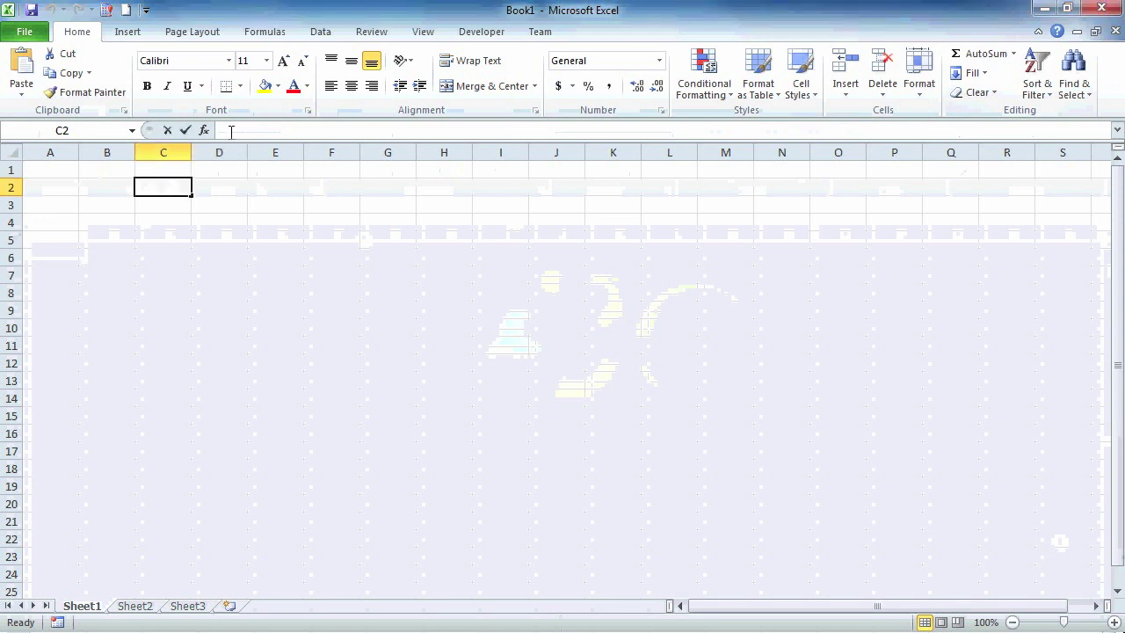
pyautogui.write('DRIVER={SQL Server};SERVER=localhost\\SQLEXPRESS;DATABASE=qUtopicDB;Trusted_Connection=Yes')
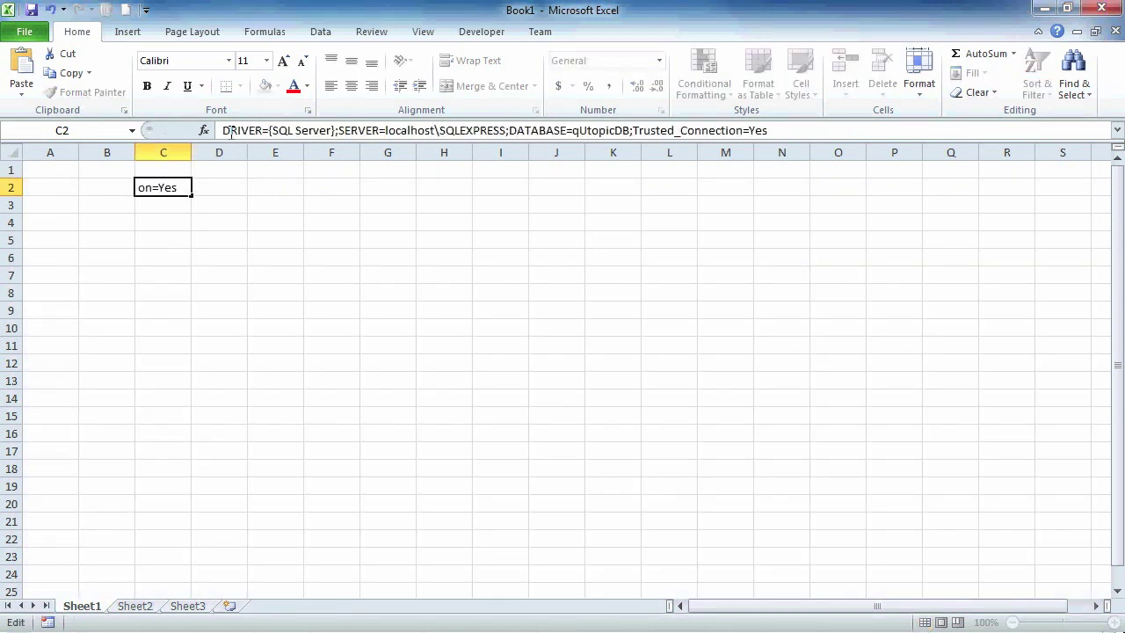
pyautogui.hotkey('ctrl', 'Return')
# - Label the connection string with the text Conn Str in cell B2
pyautogui.press('Left')
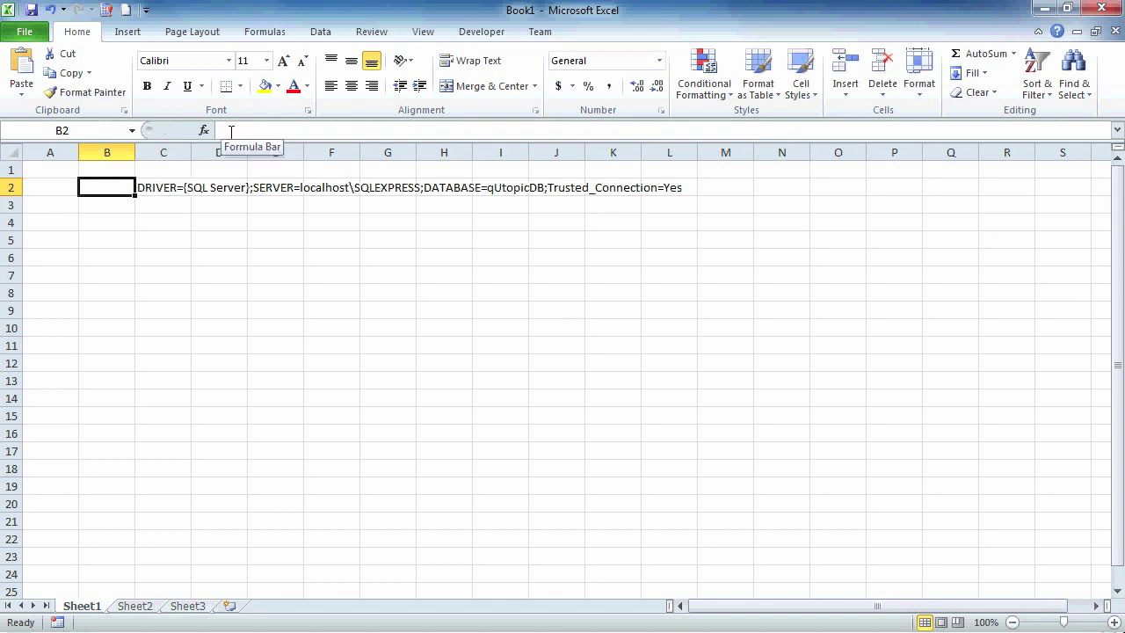
pyautogui.write('Conn')
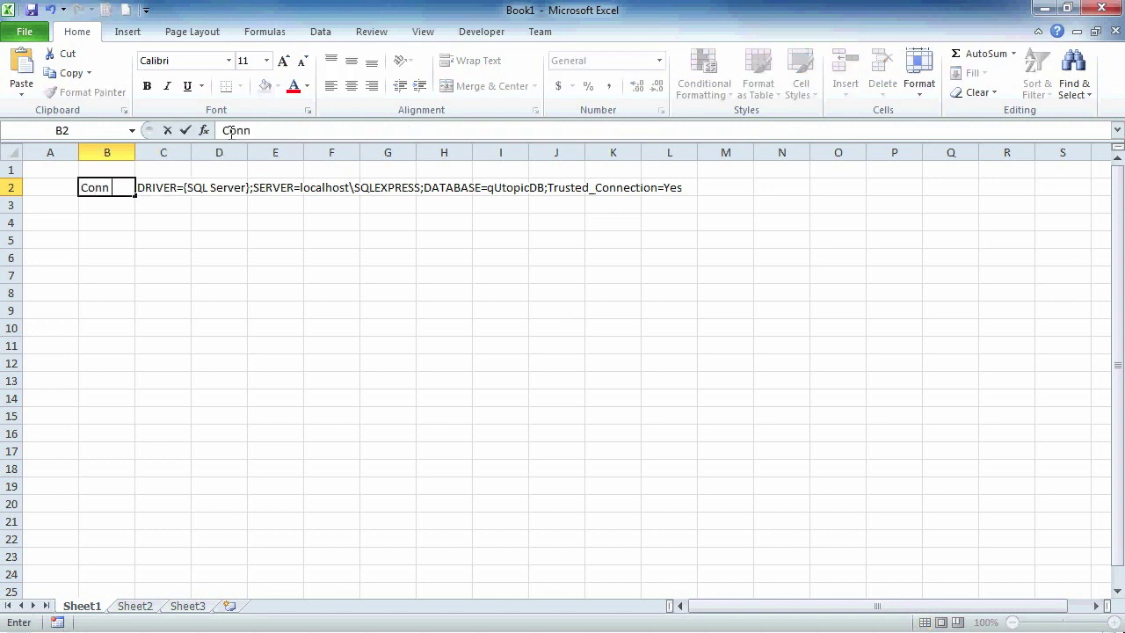
pyautogui.write(' Str')
pyautogui.press('Return')
# - Enter the fund name Fund Example 1 Ltd. in cell C4 and label it Fund in cell B4
pyautogui.press('Right')
pyautogui.press('Down')
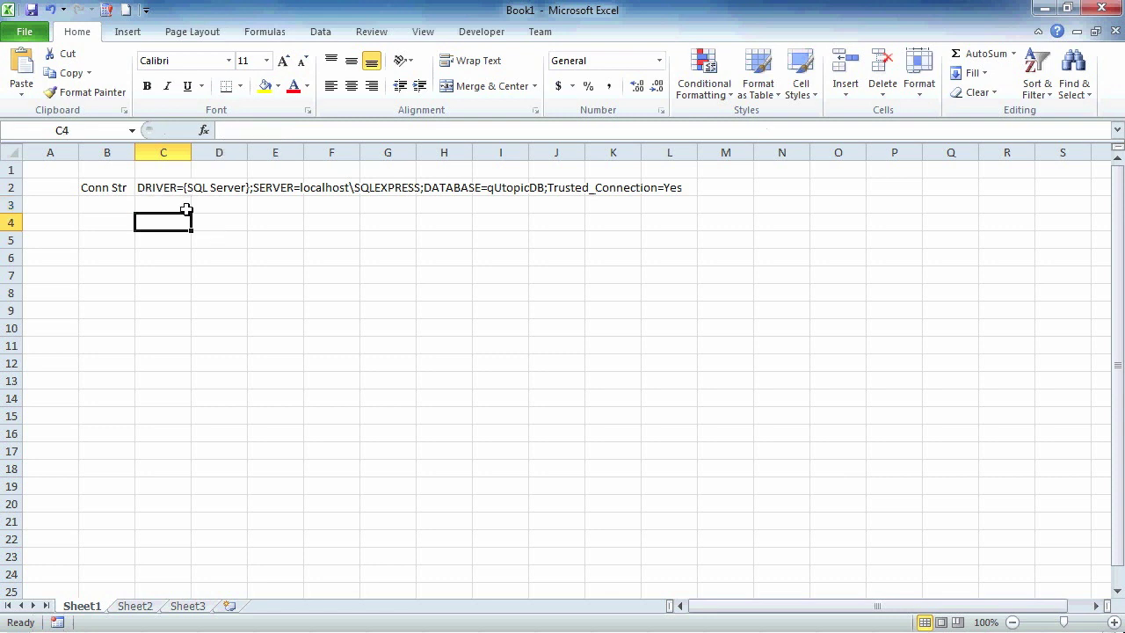
pyautogui.write('Fund Ex')
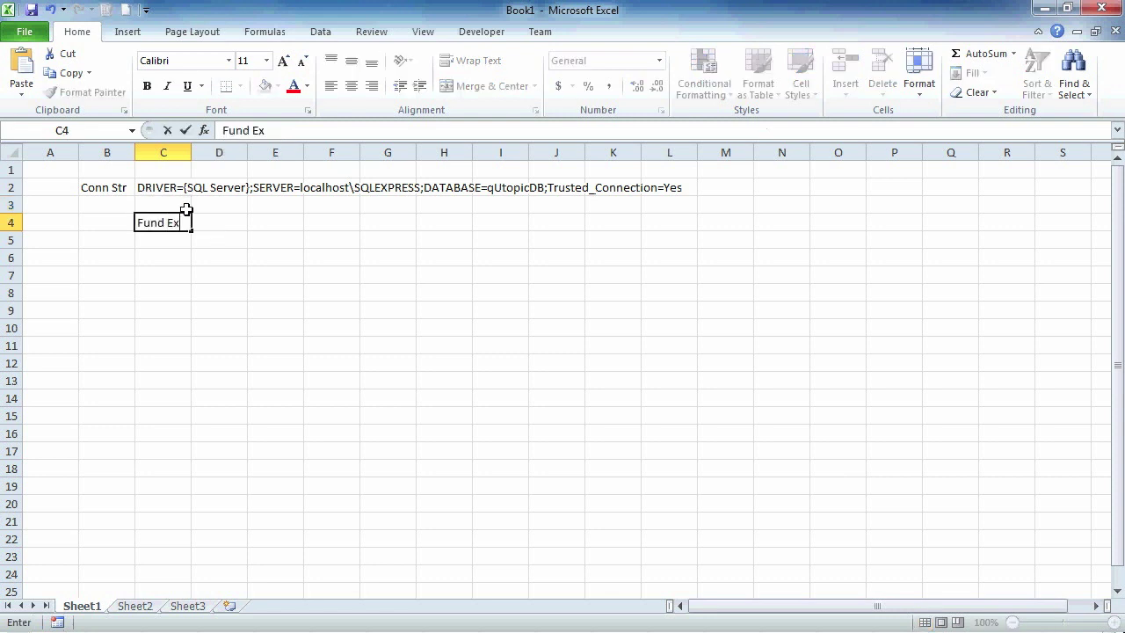
pyautogui.write('ample 1 Ltd.')
pyautogui.press('Return')
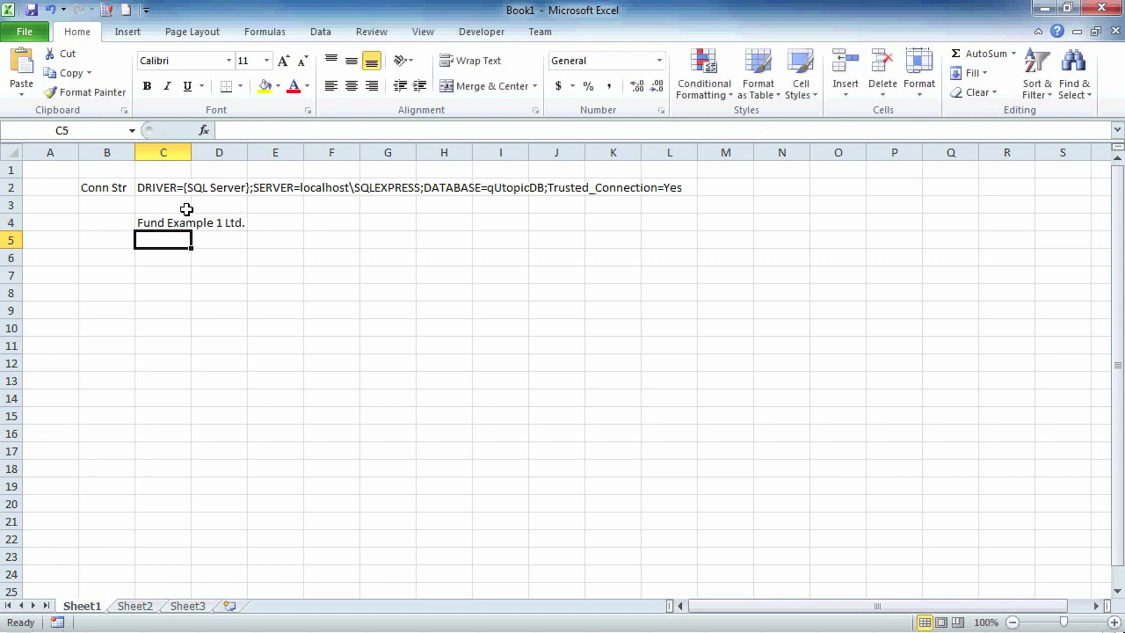
pyautogui.press('Up')
pyautogui.press('Left')
pyautogui.write('Fund')
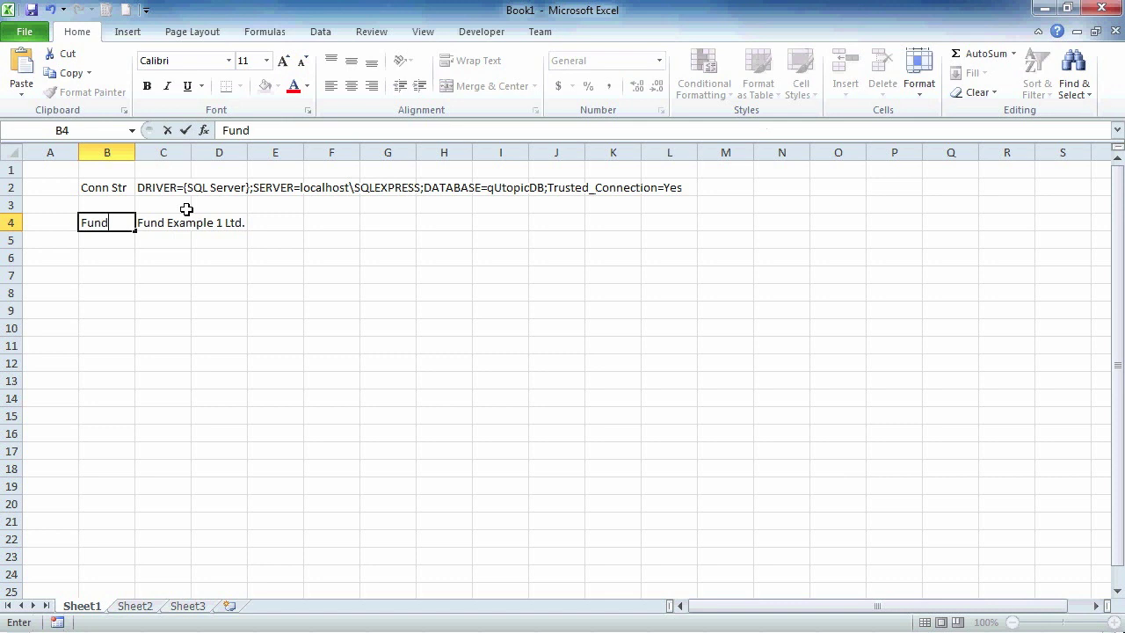
pyautogui.press('Return')
# - Enter the label ID in cell B6
pyautogui.press('Down')
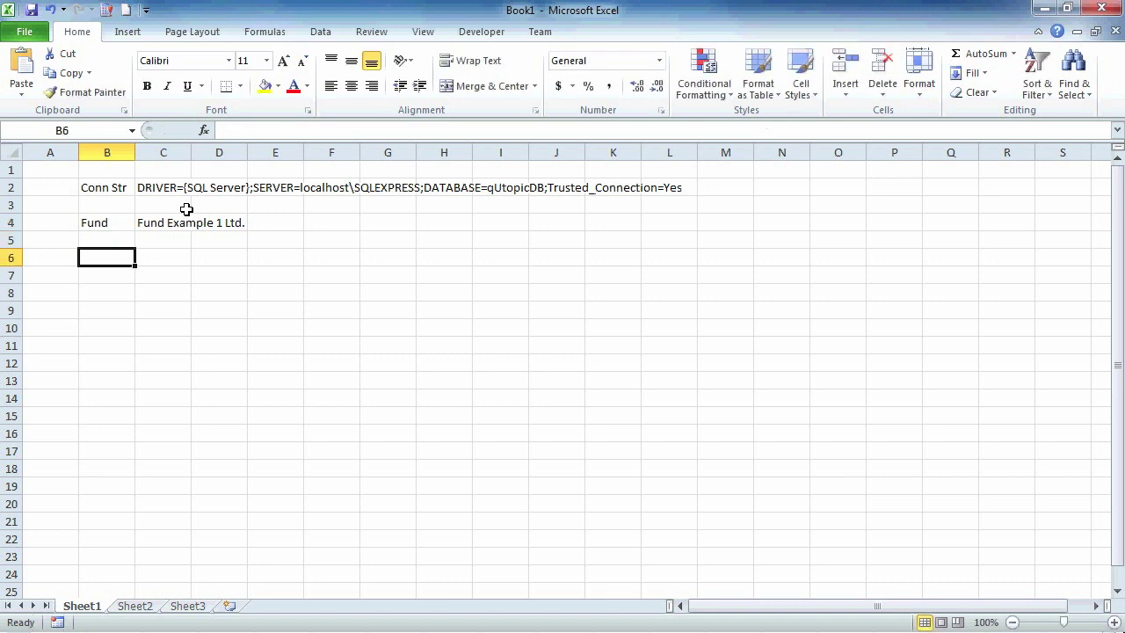
pyautogui.write('ID')
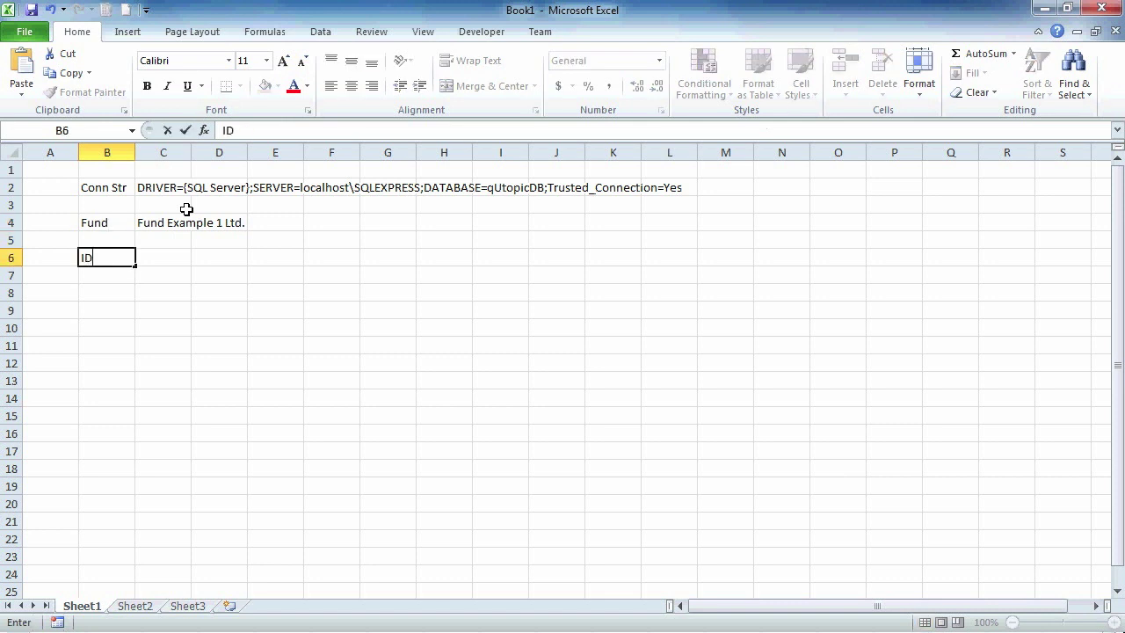
pyautogui.press('Return')
# - Start a qSELECT formula in cell C6 and set its connection string argument to cell C2 in the function arguments dialog
pyautogui.press('Up')
pyautogui.press('Right')
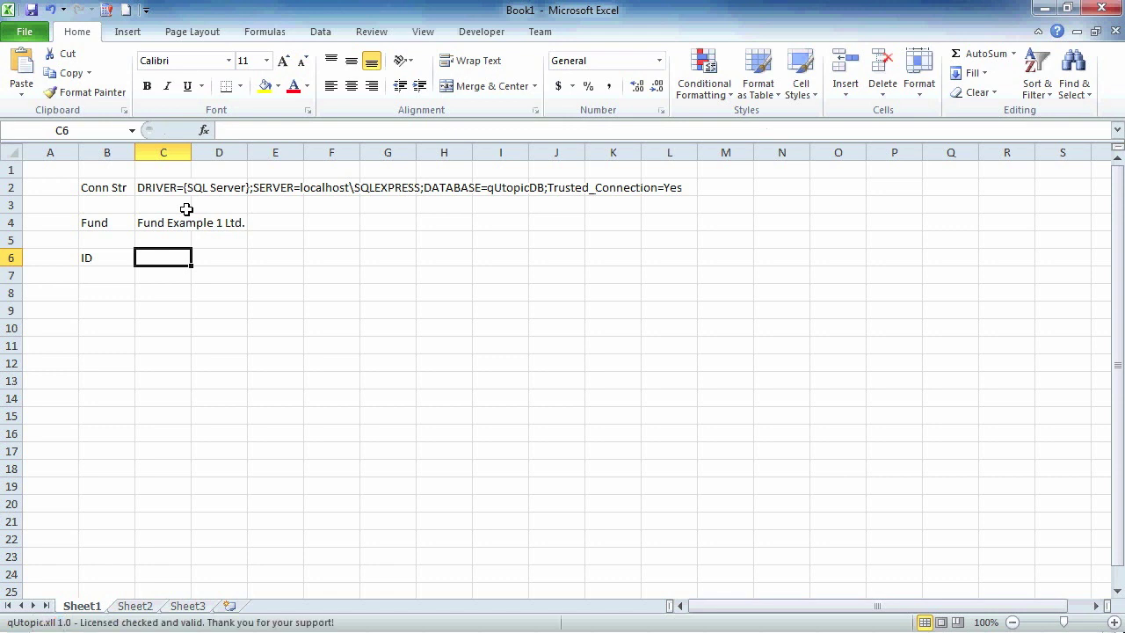
pyautogui.write('=')
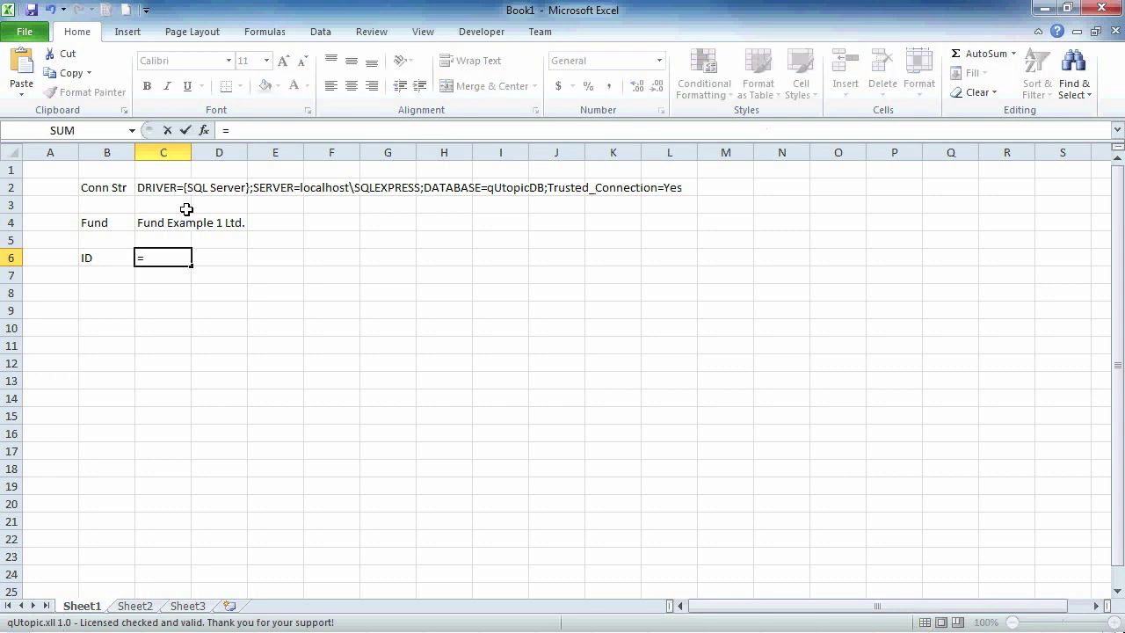
pyautogui.write('qs')
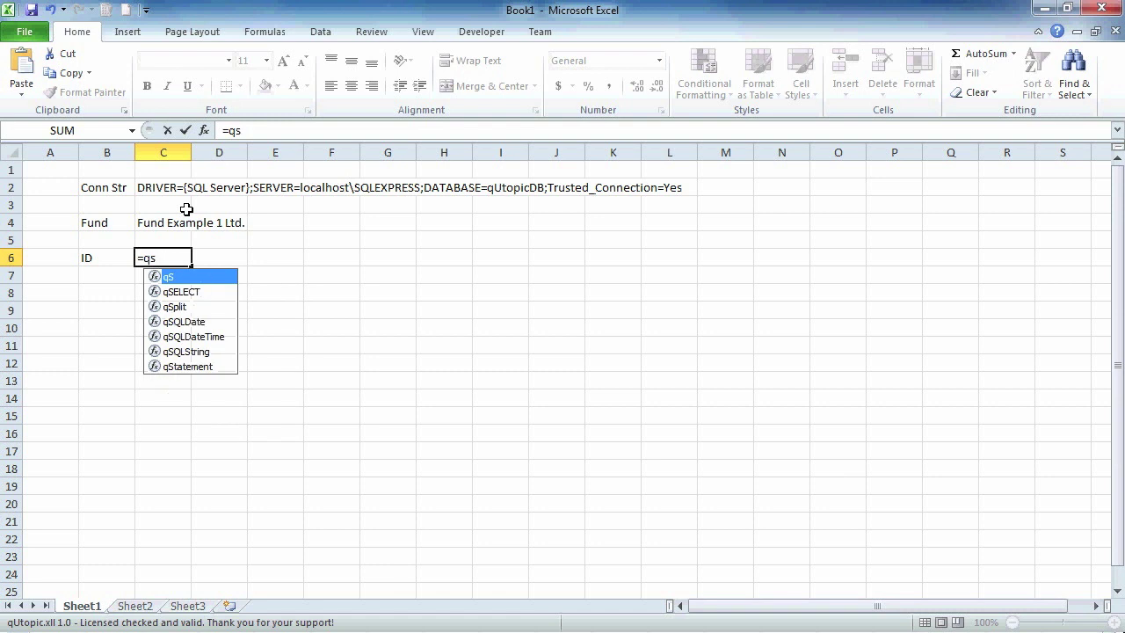
pyautogui.press('Down')
pyautogui.press('Tab')
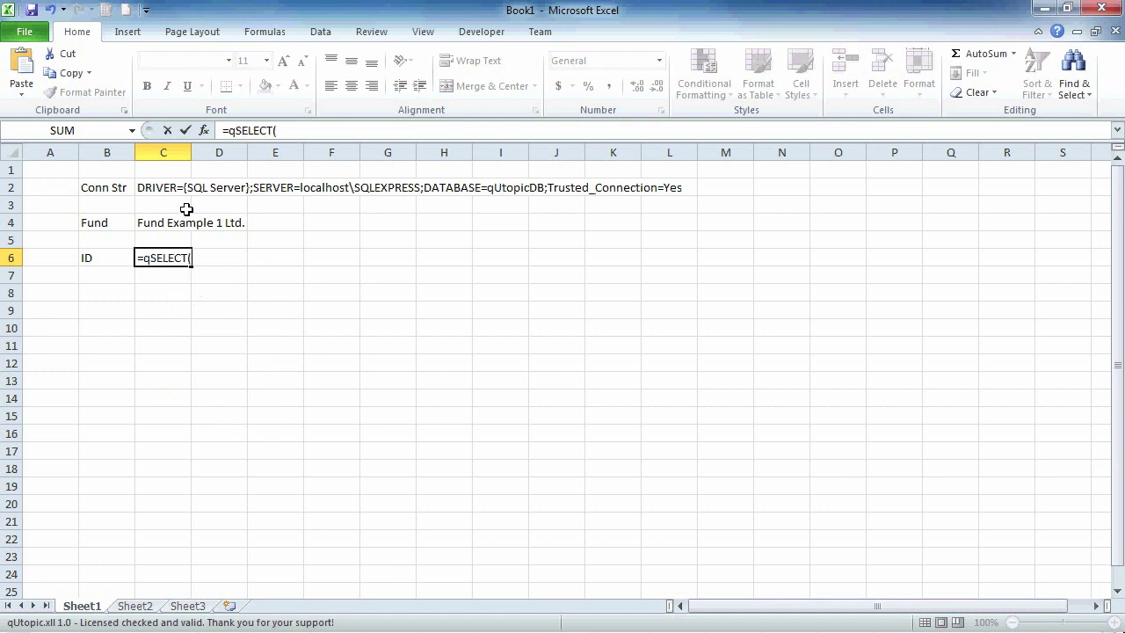
pyautogui.click(204, 130)
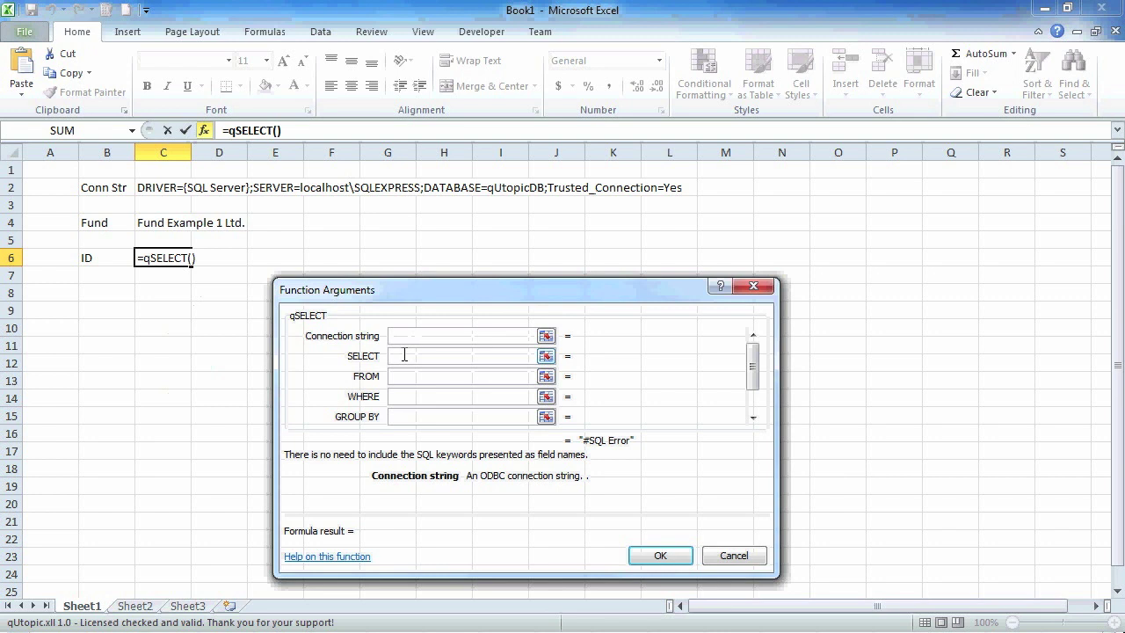
pyautogui.click(150, 189)
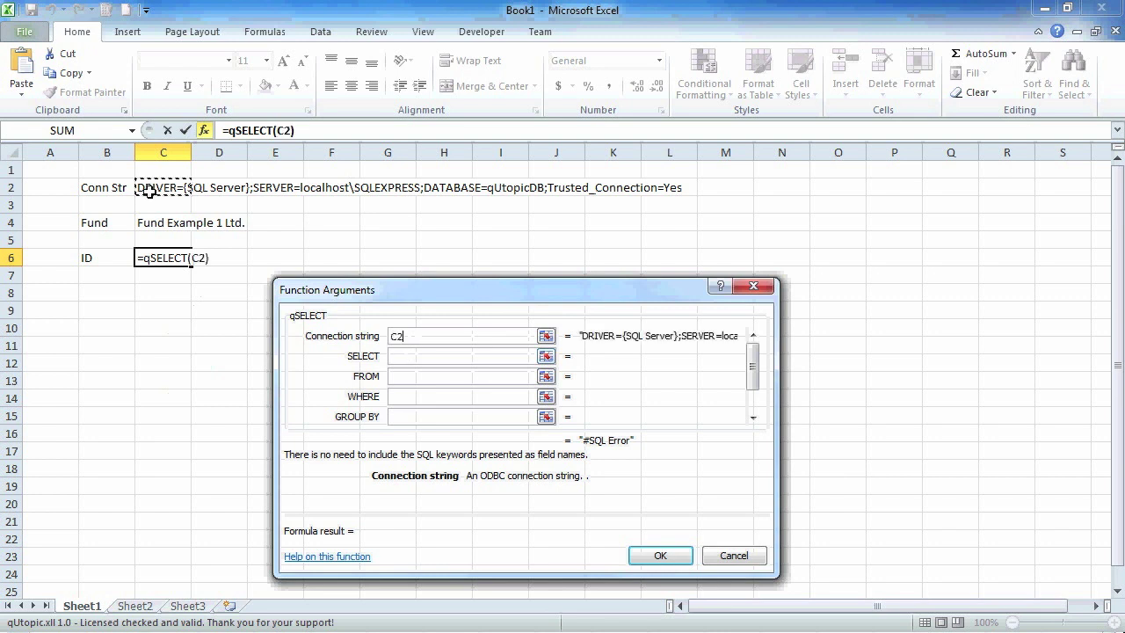
# - Set the qSELECT formula's SELECT argument to ID and its FROM argument to Mastername
pyautogui.click(409, 358)
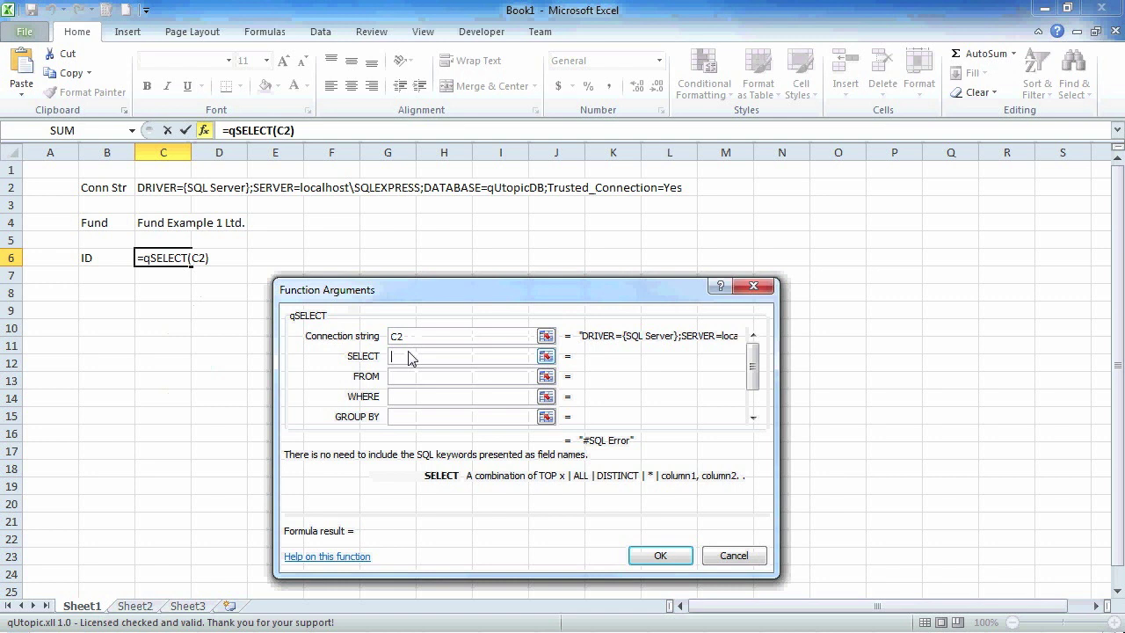
pyautogui.write('ID')
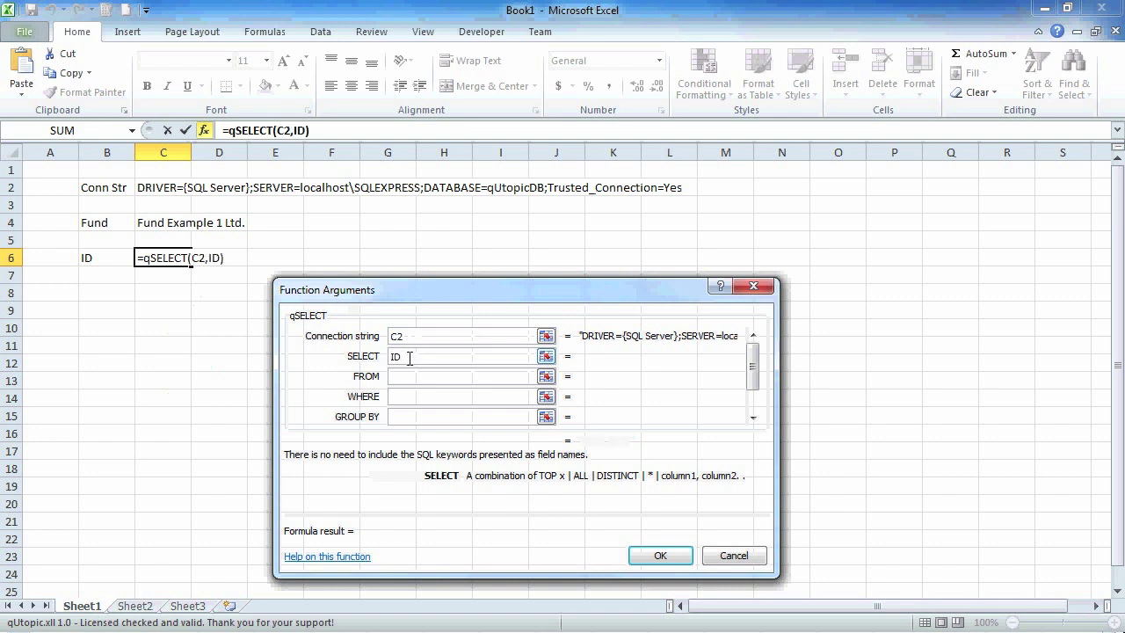
pyautogui.click(419, 377)
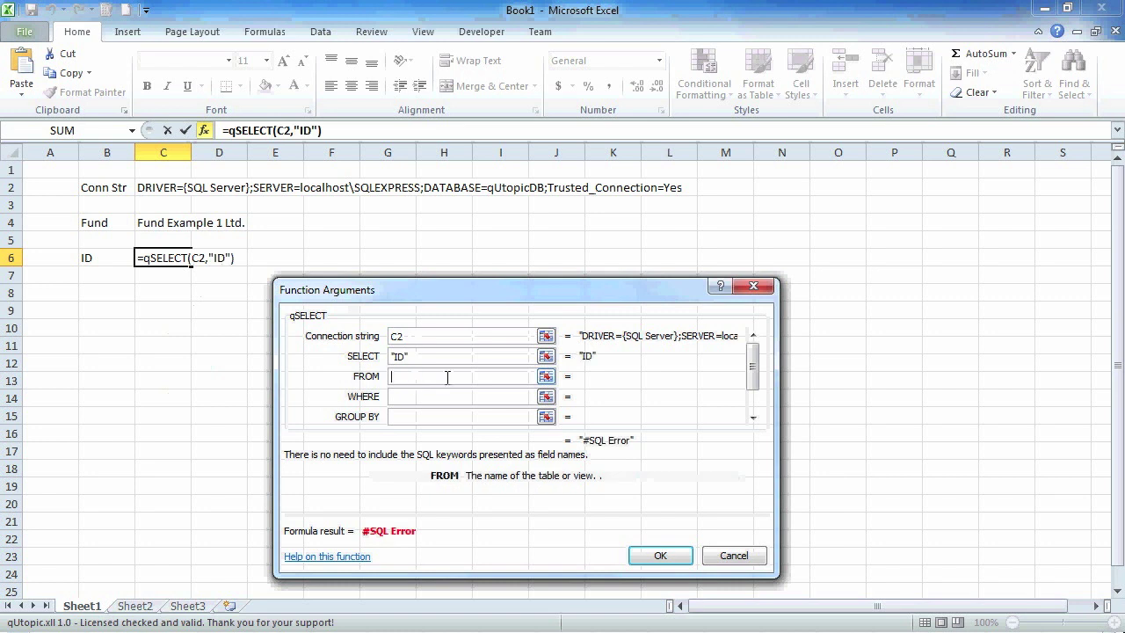
pyautogui.write('Mastername')
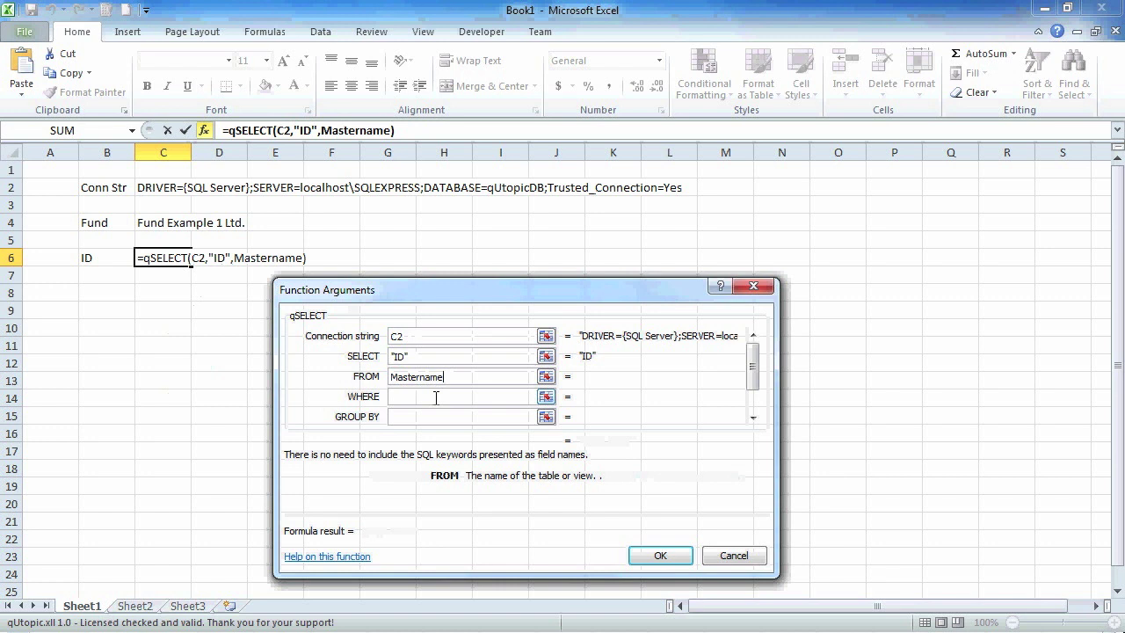
# - Set the WHERE argument to "Mastername like "&qs(C4) and complete the qSELECT formula in cell C6
pyautogui.click(436, 398)
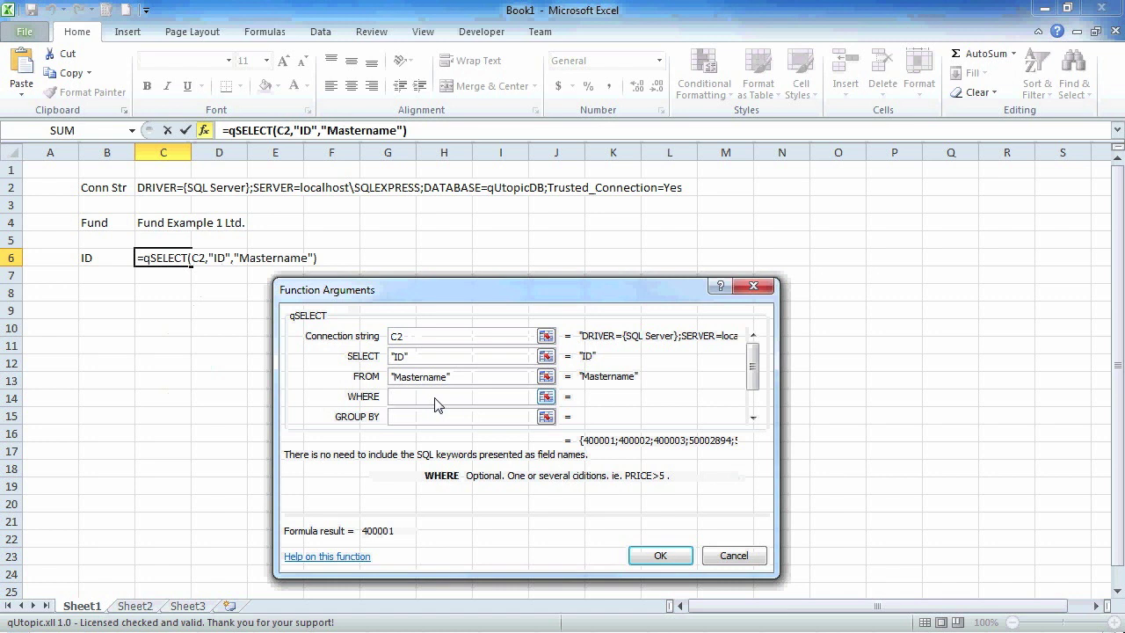
pyautogui.write('Mastername like')
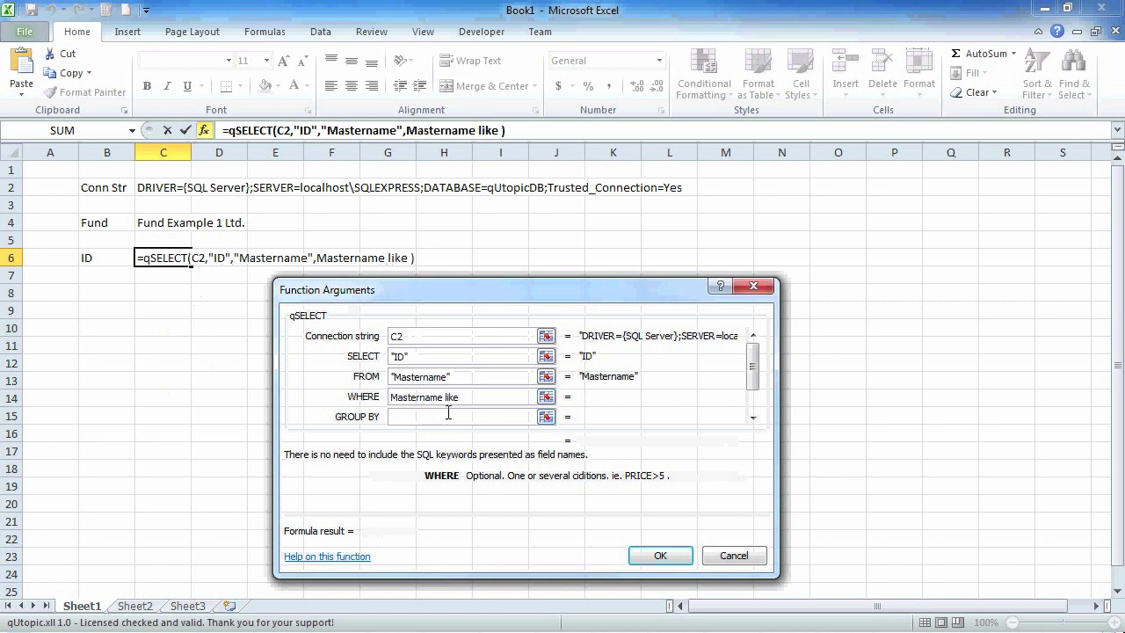
pyautogui.click(448, 415)
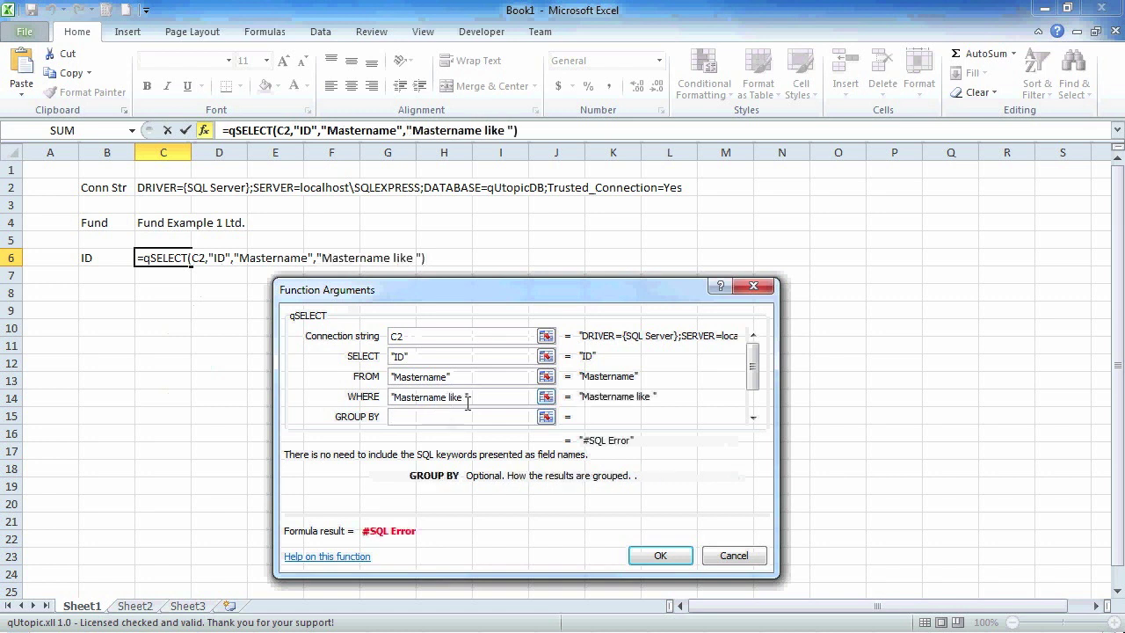
pyautogui.click(476, 398)
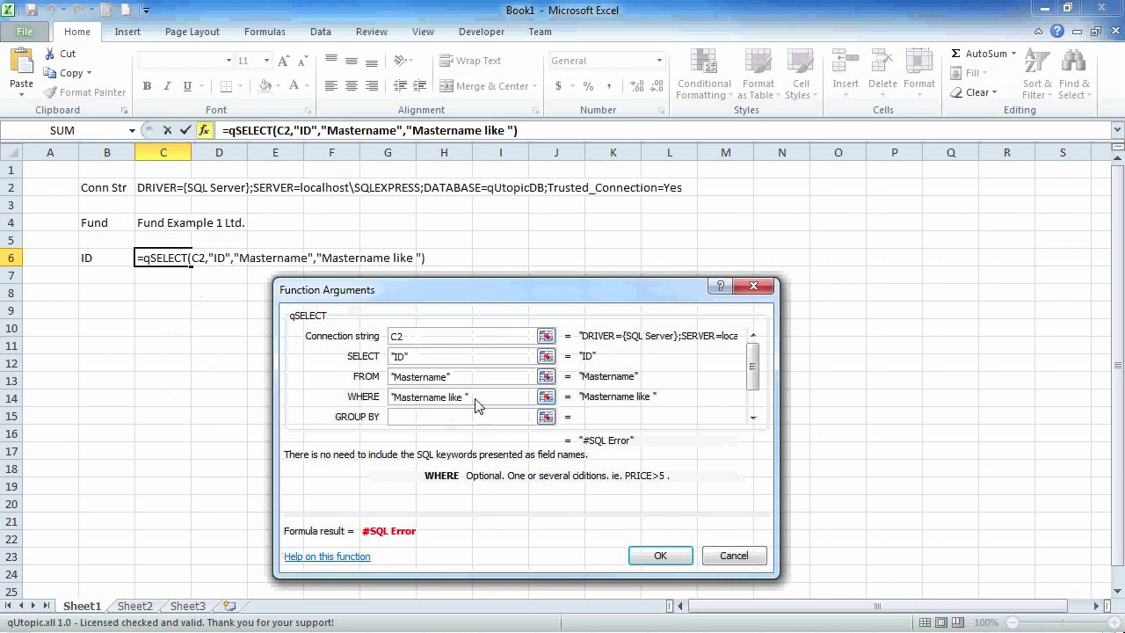
pyautogui.write('&')
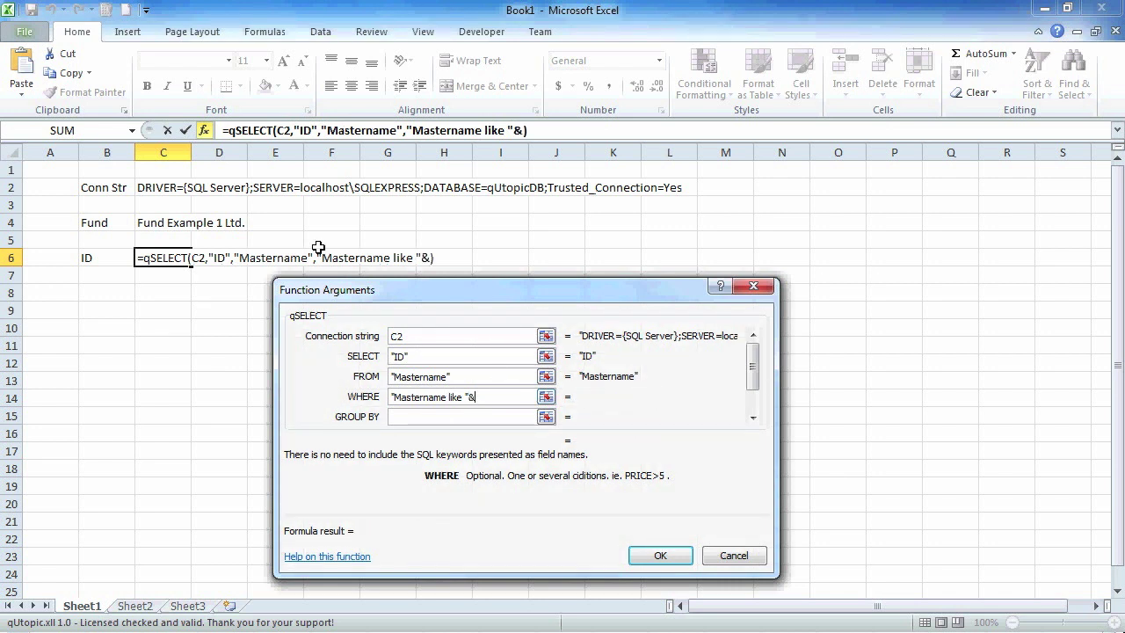
pyautogui.write('qs')
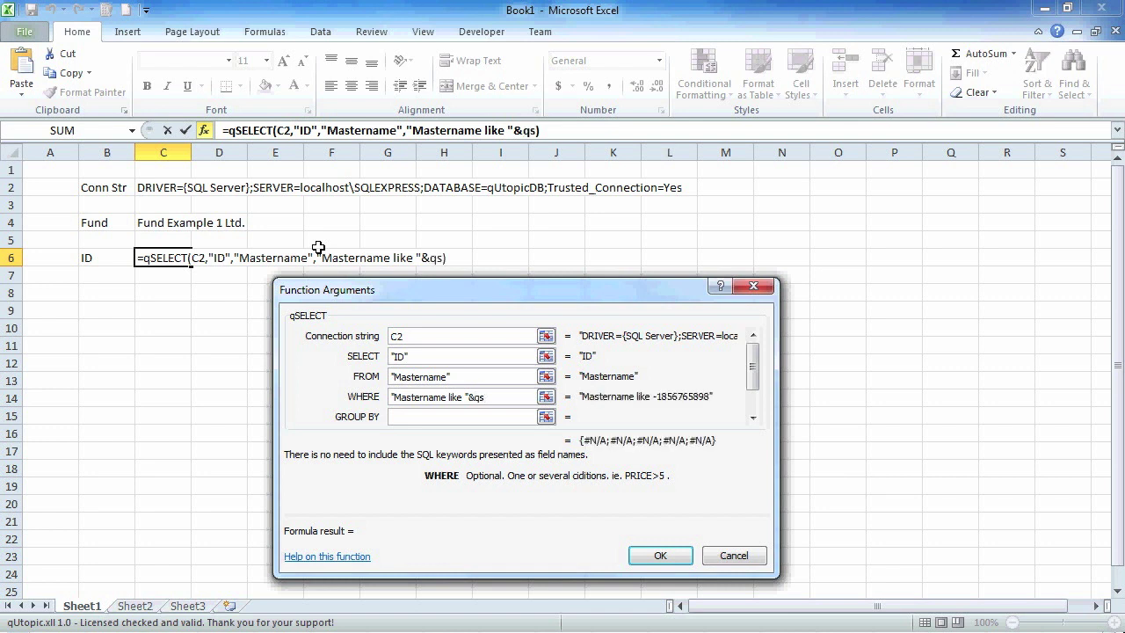
pyautogui.write('(')
pyautogui.click(181, 223)
pyautogui.write(')')
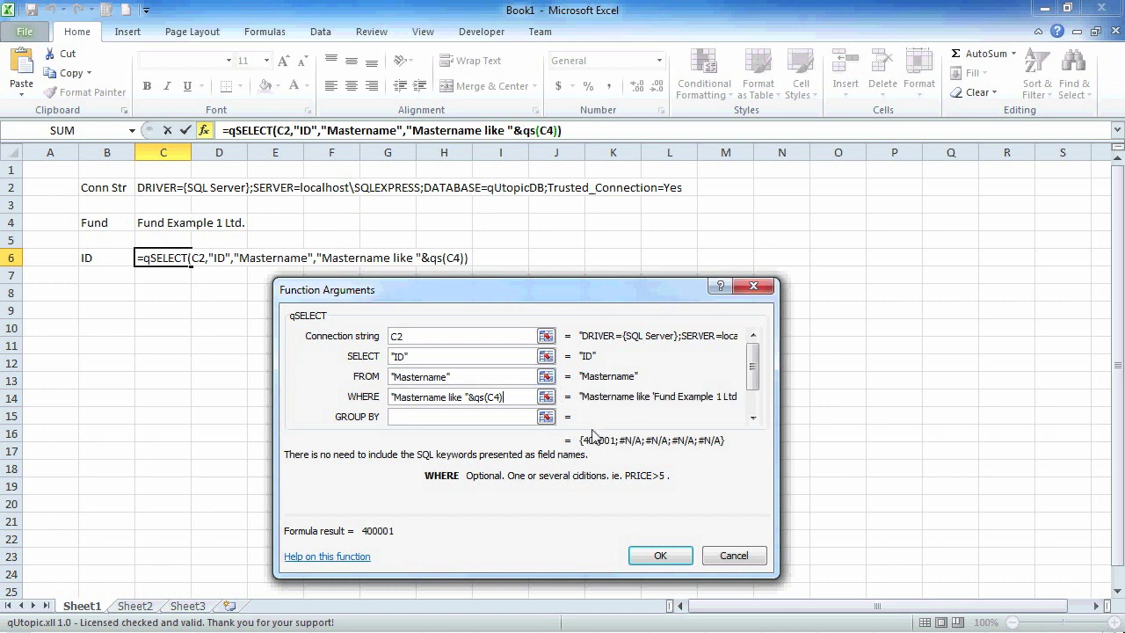
pyautogui.click(654, 556)
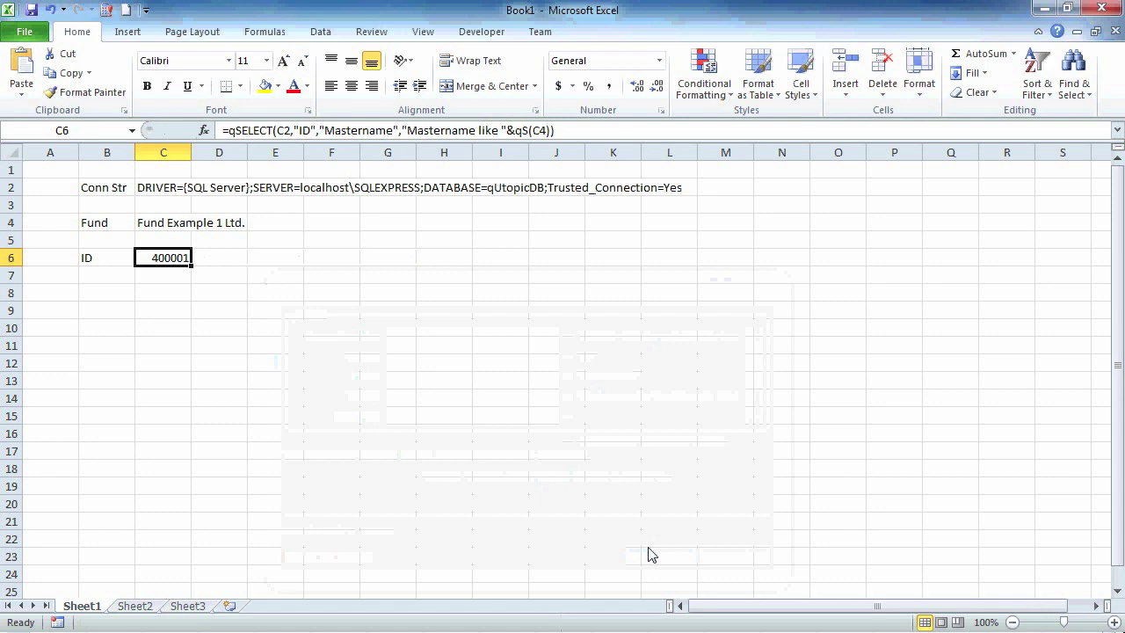
# - Enter the label Time Series in cell B8 and right-align it
pyautogui.click(95, 295)
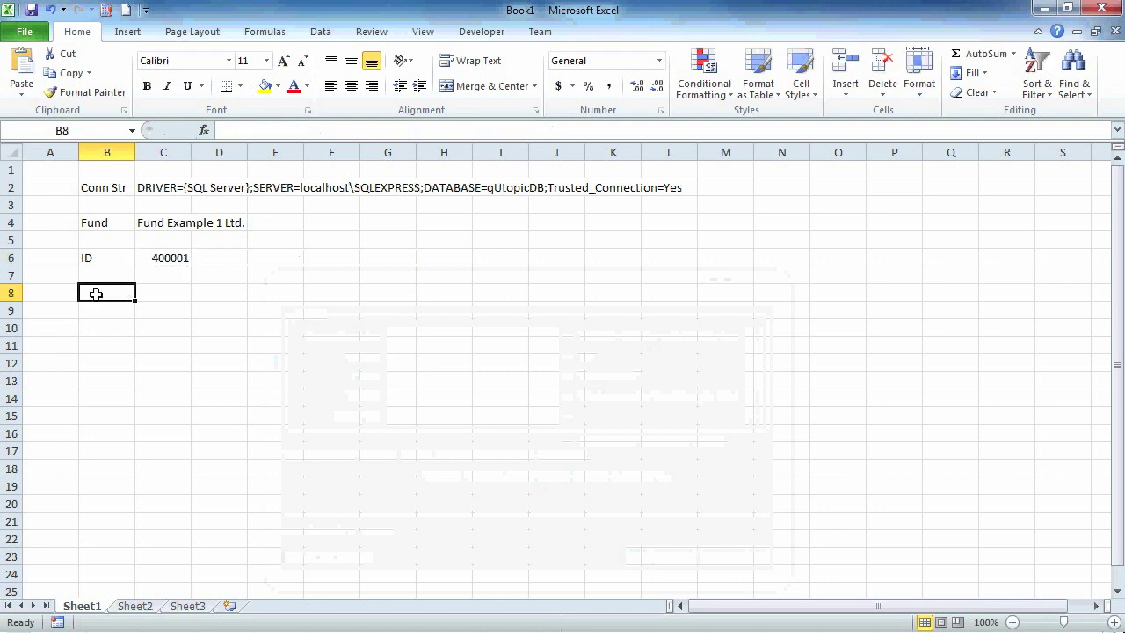
pyautogui.write('Time ')
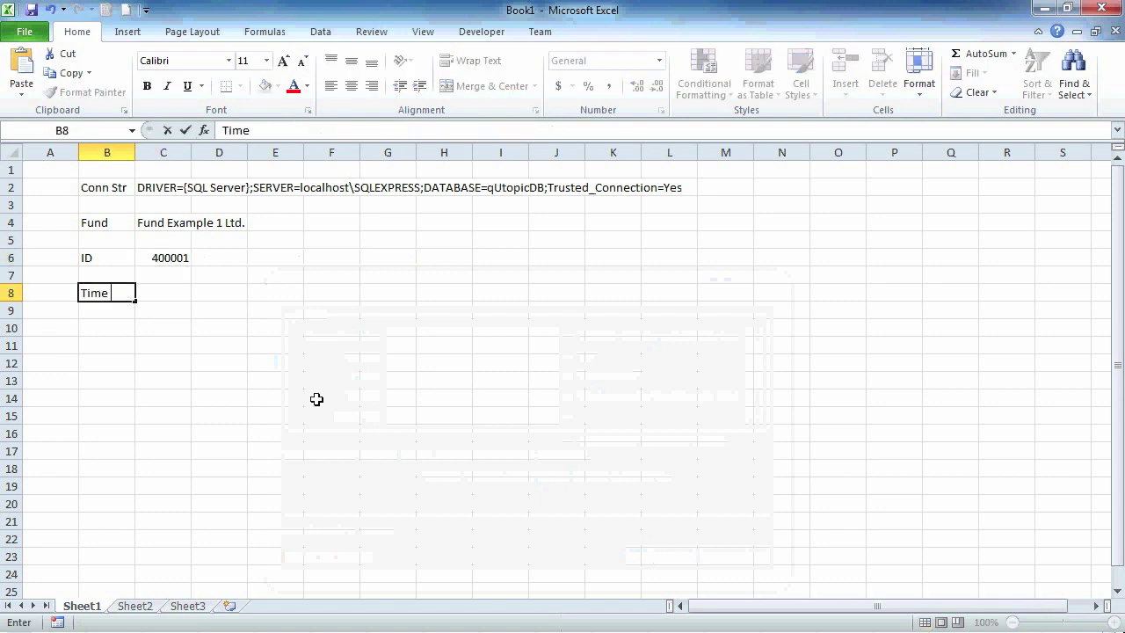
pyautogui.write('Series')
pyautogui.press('Return')
pyautogui.press('Up')
pyautogui.click(372, 86)
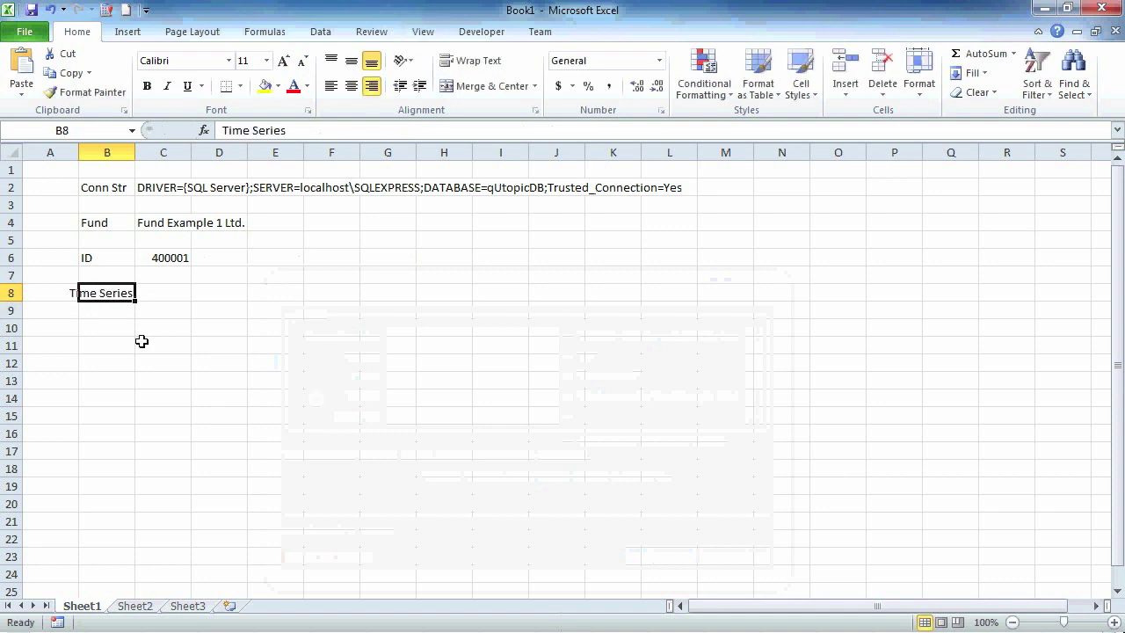
# - Start a qSELECT formula in cell C9 and open its function arguments dialog
pyautogui.click(170, 304)
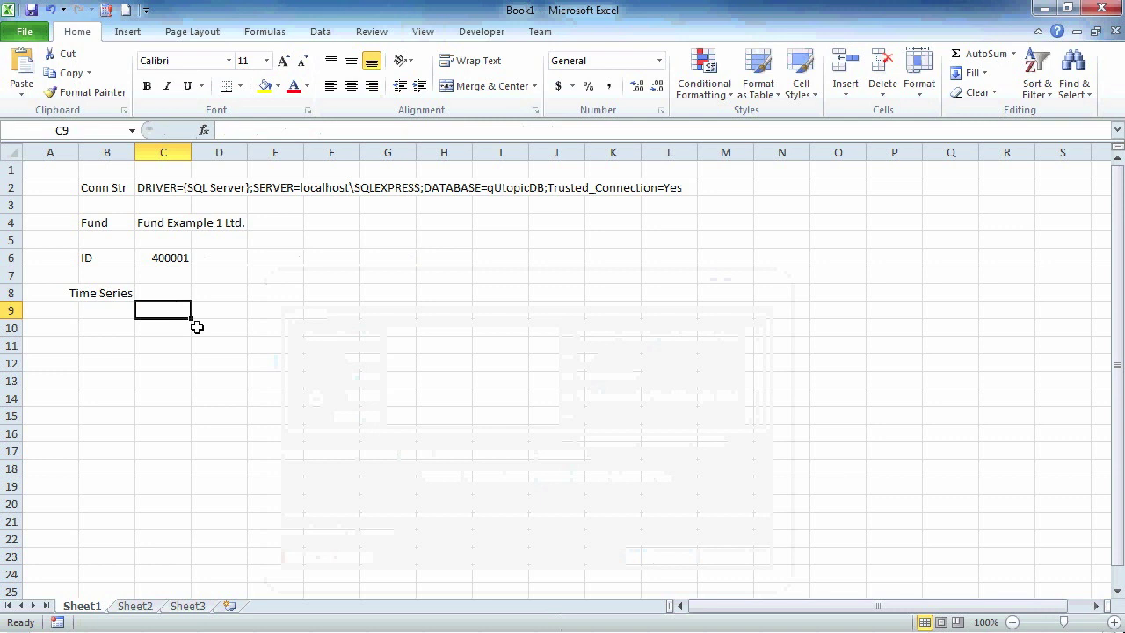
pyautogui.write('=q')
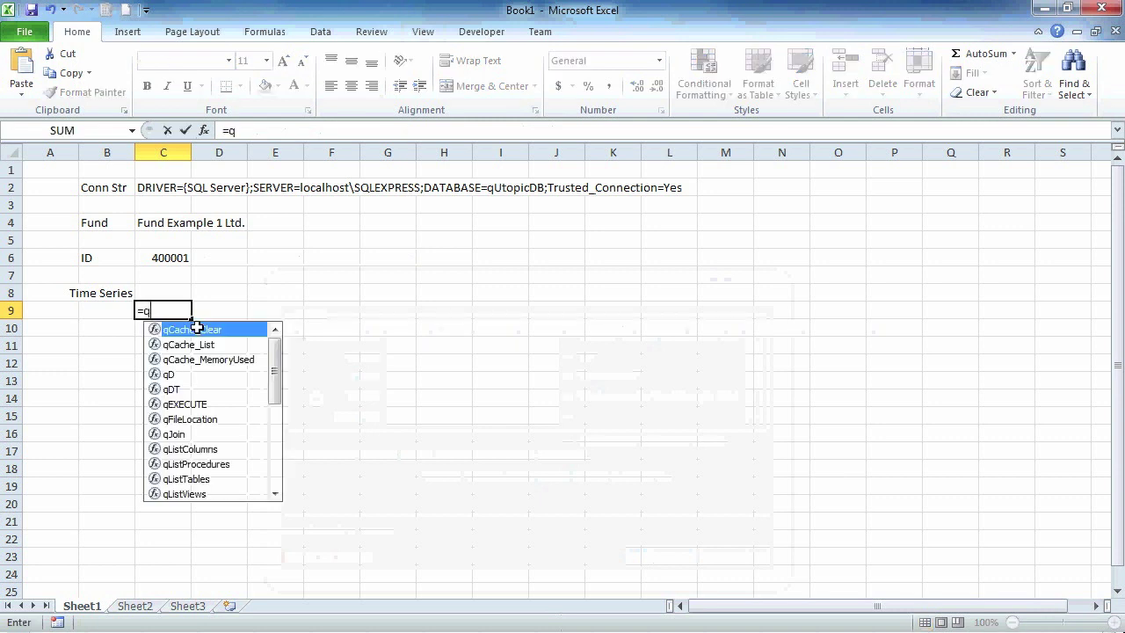
pyautogui.write('select')
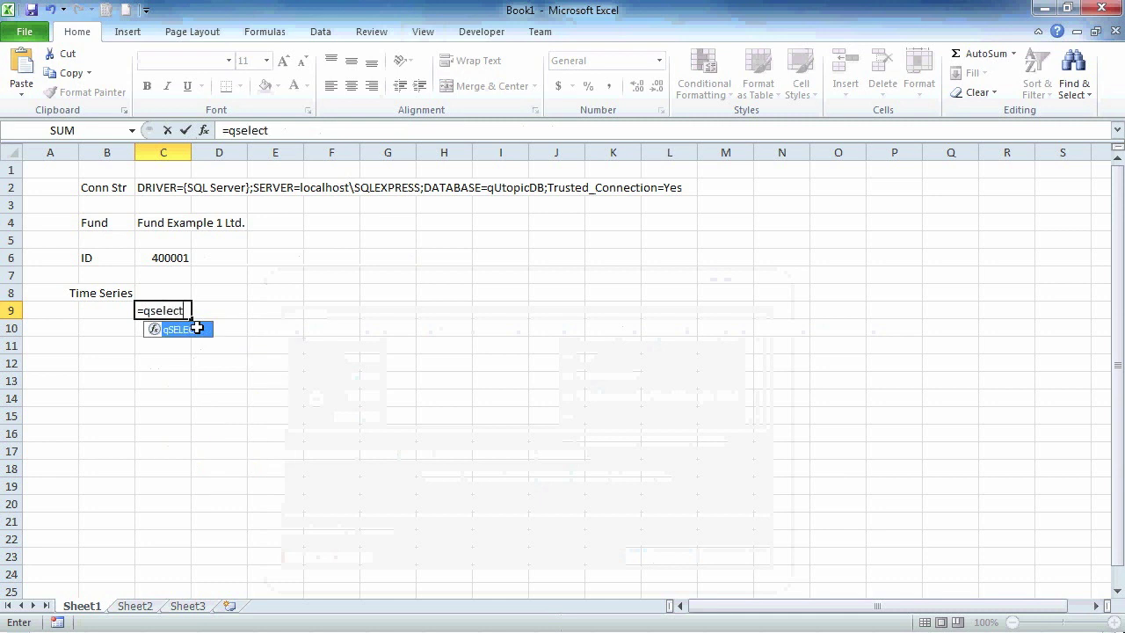
pyautogui.write('(')
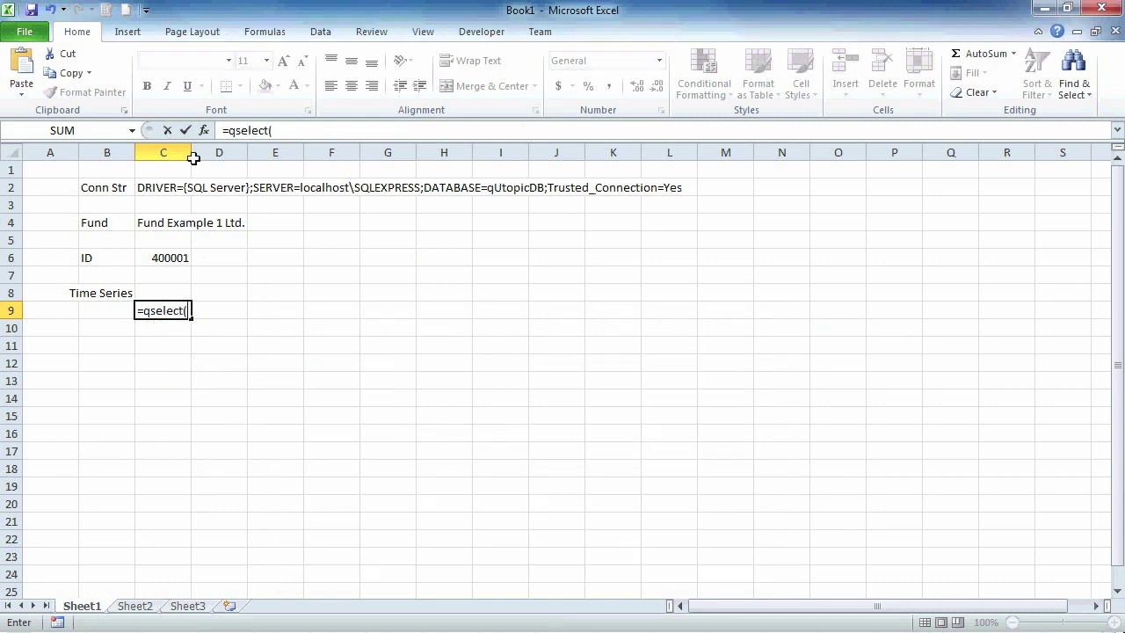
pyautogui.click(204, 130)
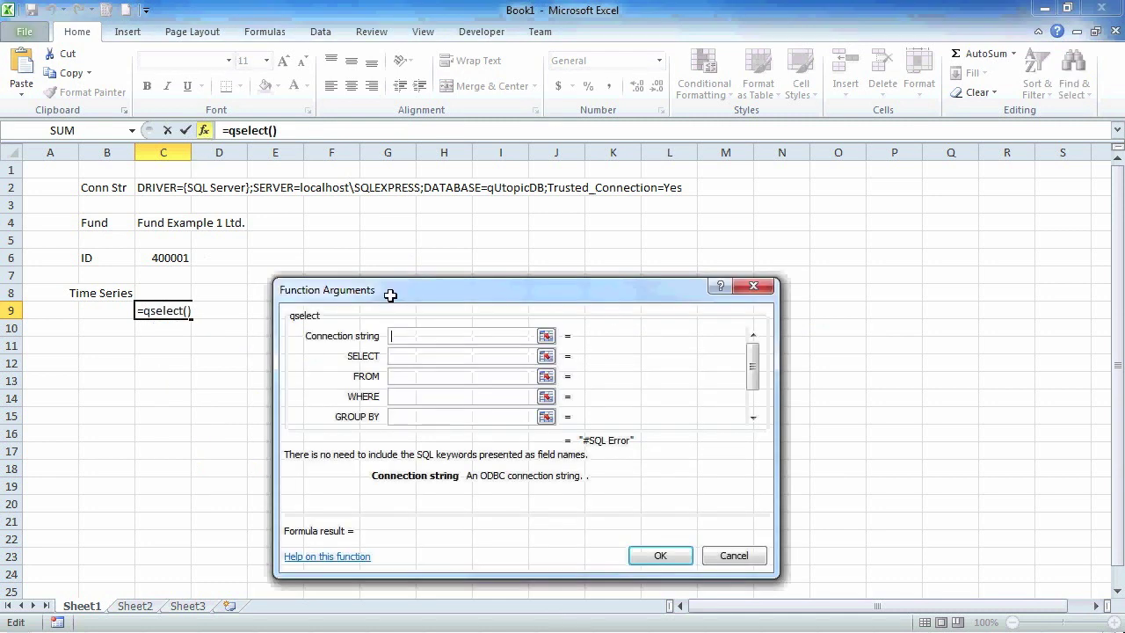
# - Set the qSELECT formula's SELECT argument to "Date, NAV" and its FROM argument to Performance
pyautogui.click(422, 356)
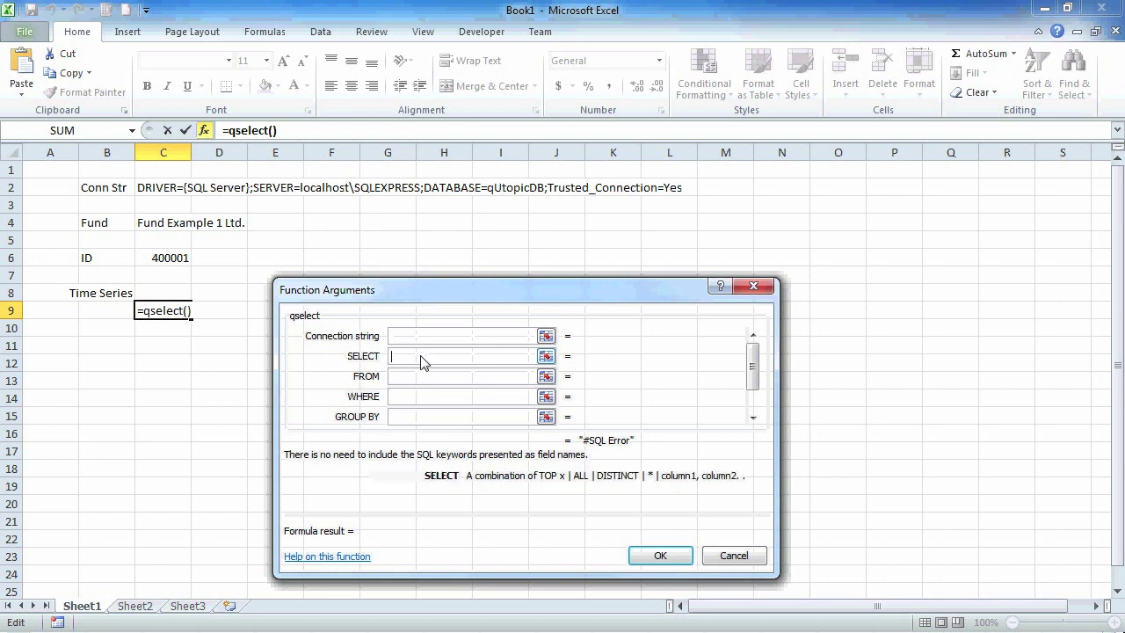
pyautogui.write('date')
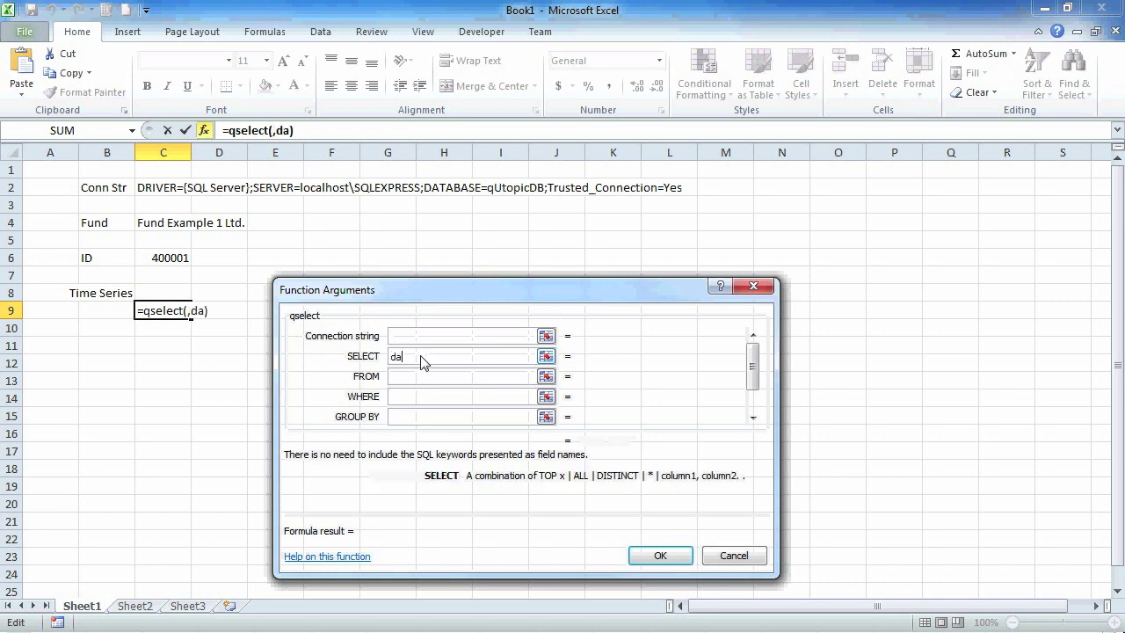
pyautogui.press('BackSpace')
pyautogui.press('BackSpace')
pyautogui.press('BackSpace')
pyautogui.press('BackSpace')
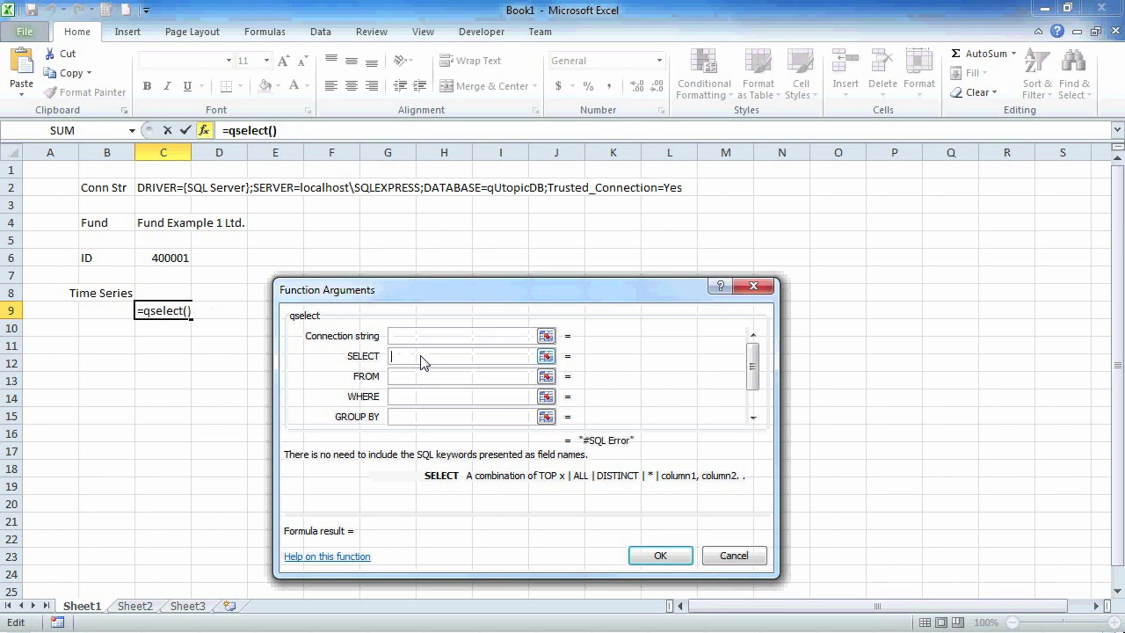
pyautogui.write('Date')
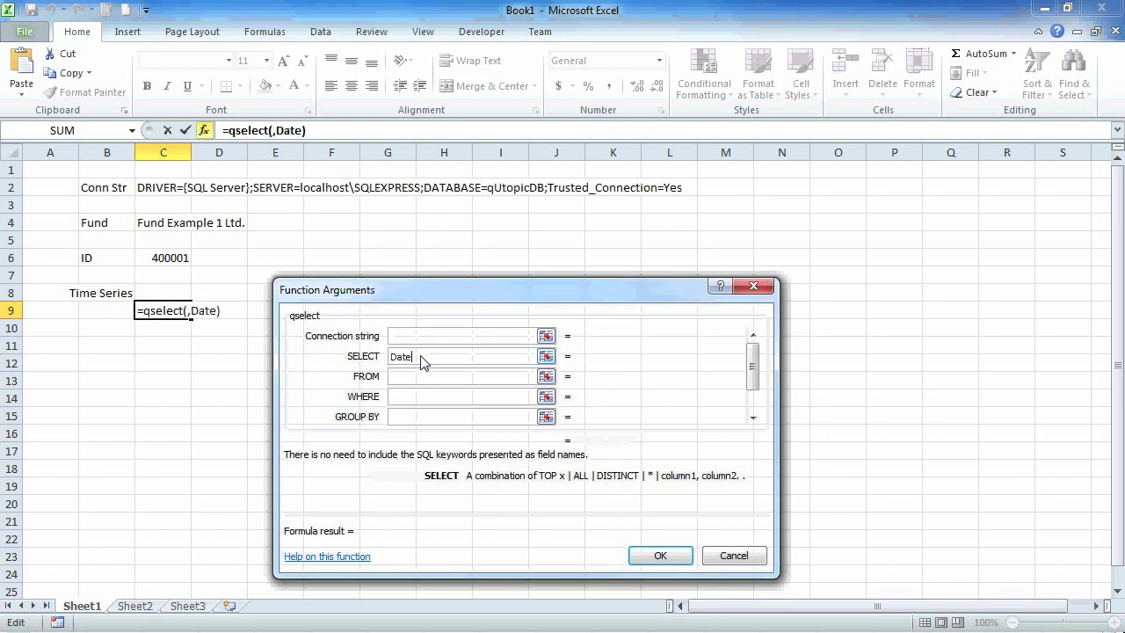
pyautogui.write(', NAV')
pyautogui.click(423, 378)
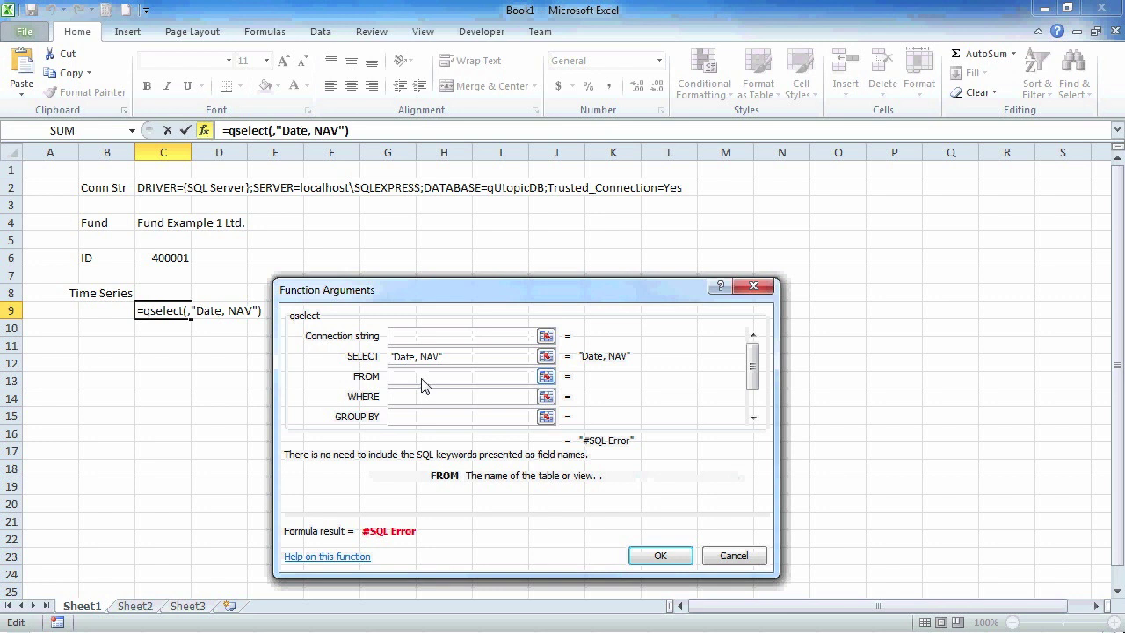
pyautogui.write('Performa')
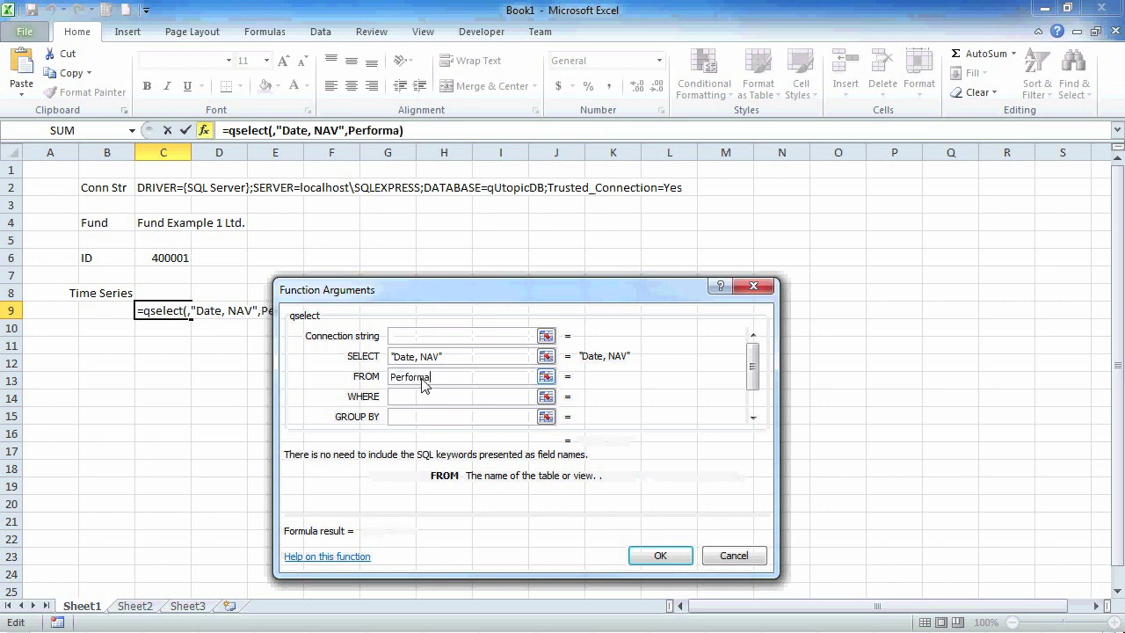
pyautogui.write('nce')
# - Set the WHERE argument to "ID ="&C6 so the query filters on the fund's ID cell
pyautogui.click(430, 397)
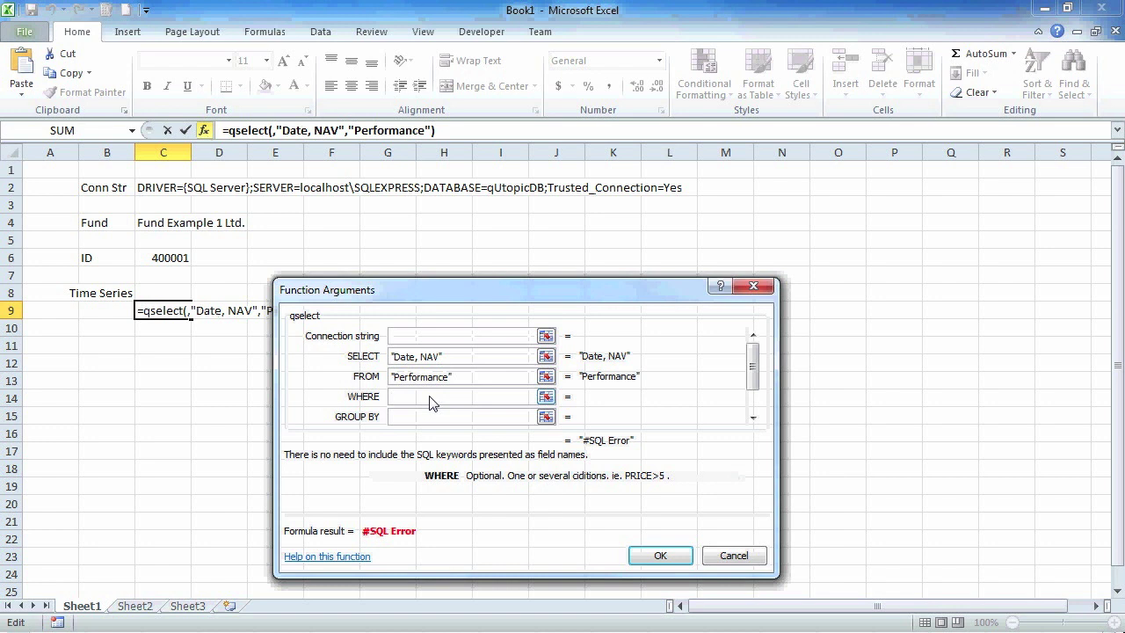
pyautogui.write('I')
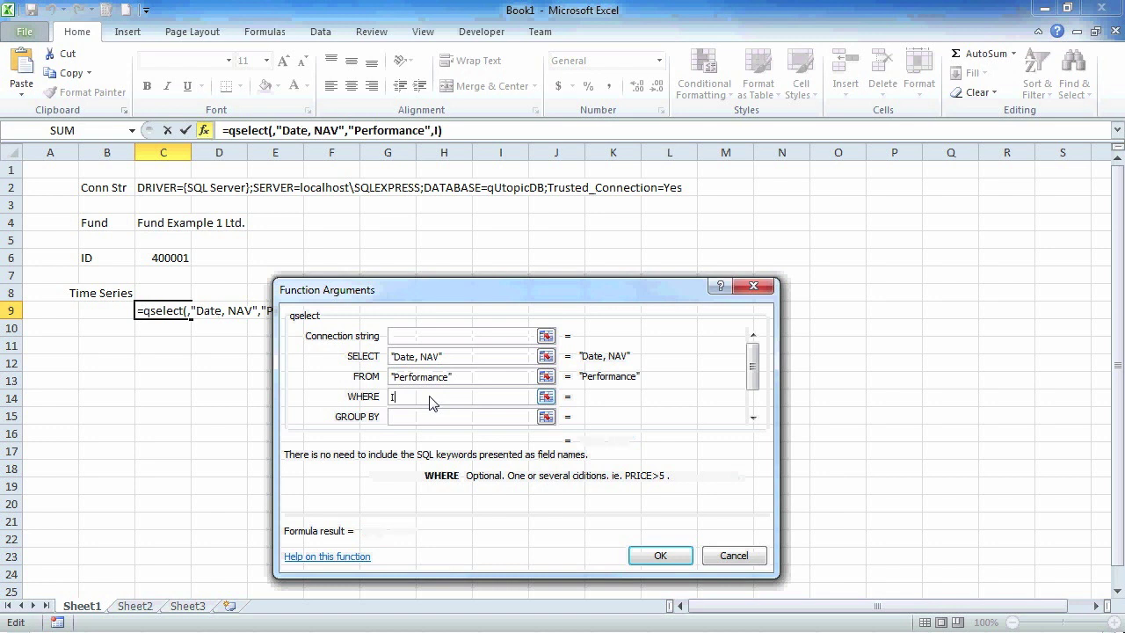
pyautogui.write('D =')
pyautogui.click(430, 416)
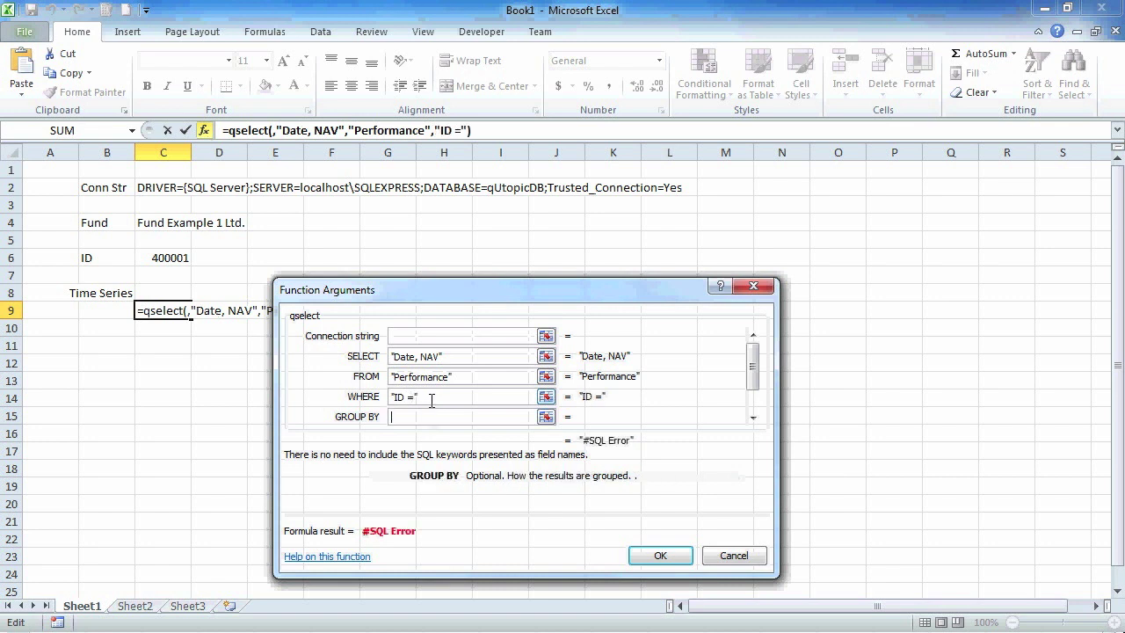
pyautogui.click(437, 398)
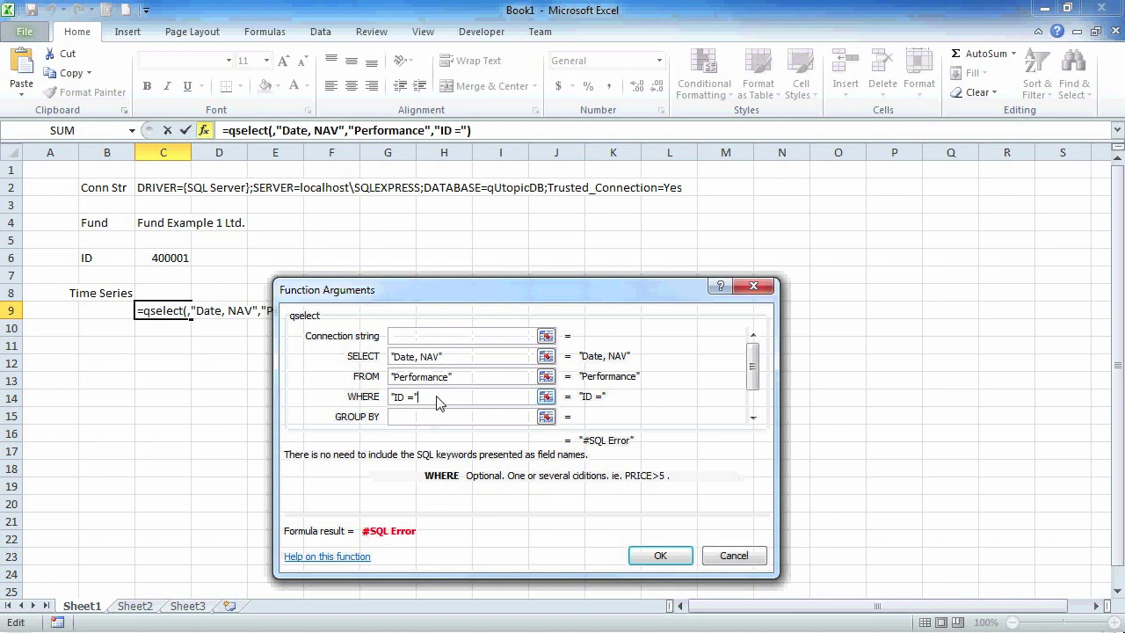
pyautogui.write('&')
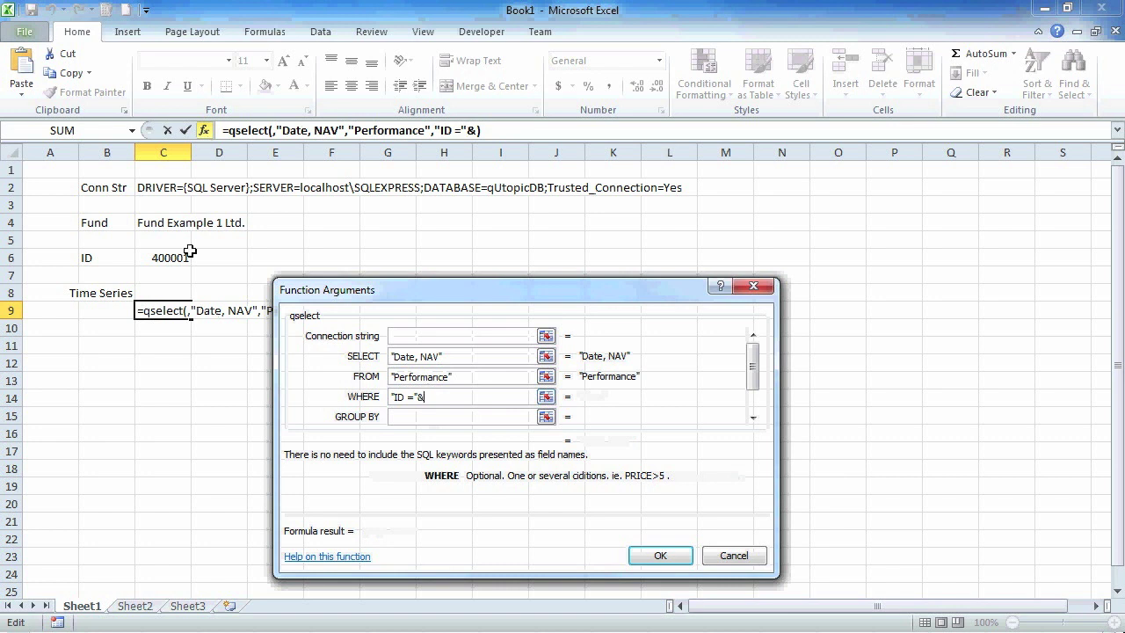
pyautogui.click(176, 258)
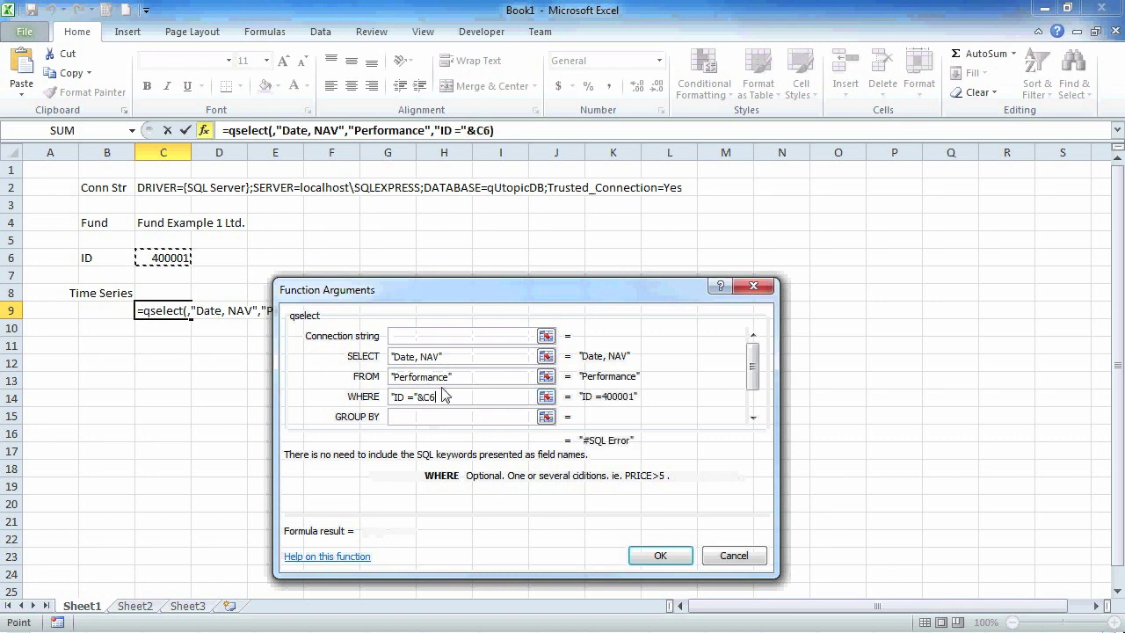
# - Set the connection string argument to cell C2 and complete the qSELECT formula in cell C9
pyautogui.click(466, 335)
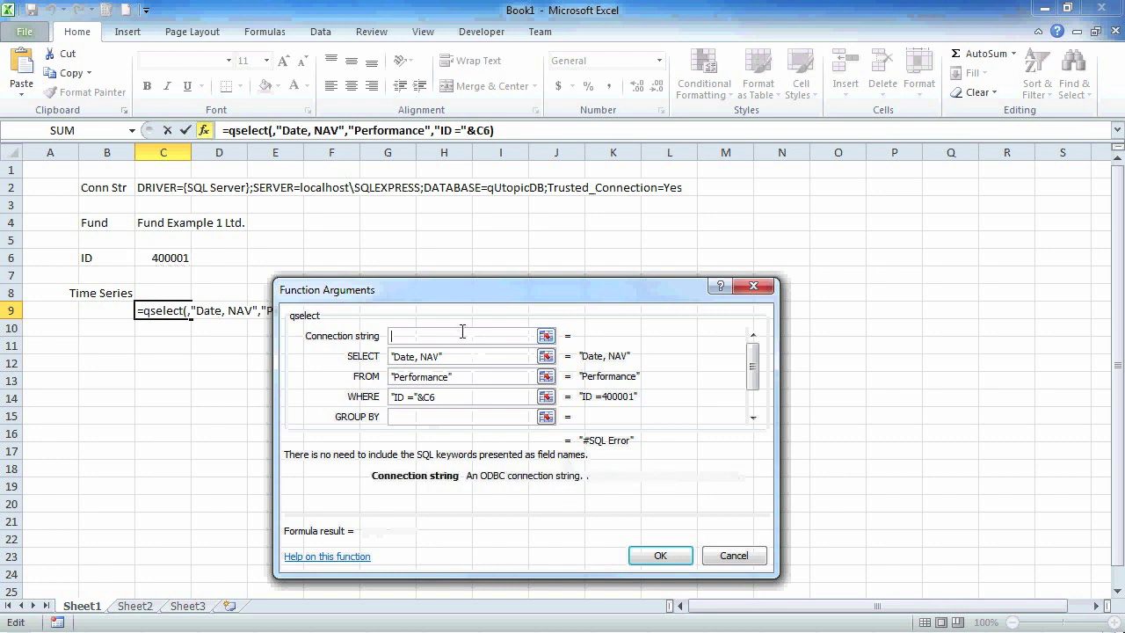
pyautogui.click(160, 187)
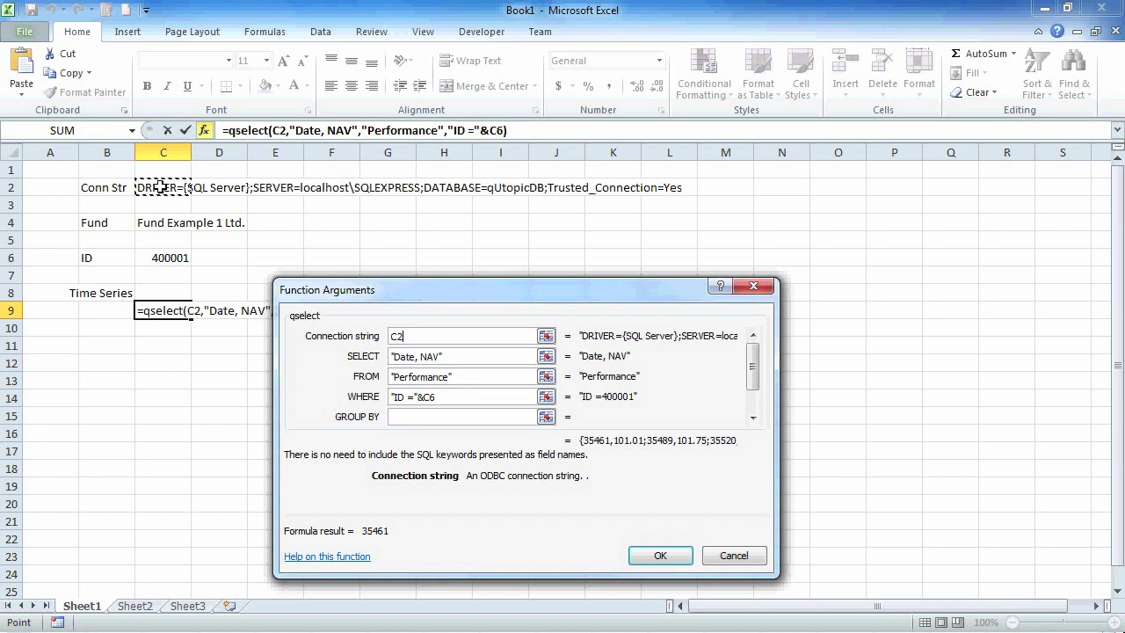
pyautogui.press('Return')
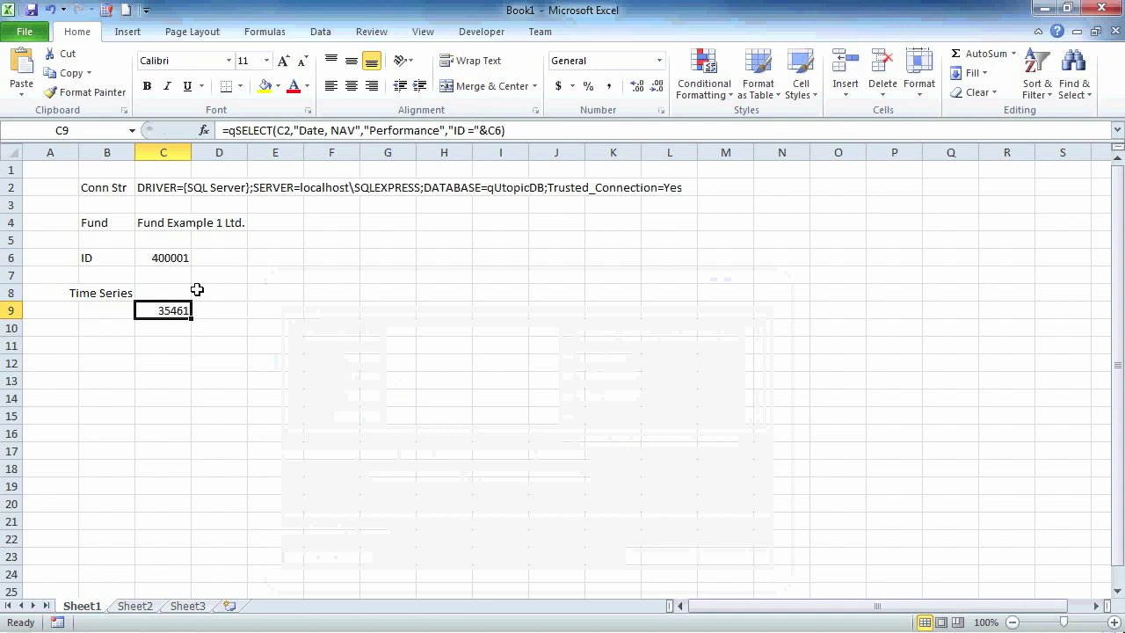
# - Extend the qSELECT formula in C9 over the range C9:D248 as an array formula
pyautogui.hotkey('shift', 'Right')
pyautogui.hotkey('shift', 'Down')
pyautogui.hotkey('shift', 'Down')
pyautogui.hotkey('shift', 'Down')
pyautogui.hotkey('shift', 'Down')
pyautogui.hotkey('shift', 'Down')
pyautogui.hotkey('shift', 'Down')
pyautogui.hotkey('shift', 'Down')
pyautogui.hotkey('shift', 'Down')
pyautogui.hotkey('shift', 'Down')
pyautogui.hotkey('shift', 'Down')
pyautogui.hotkey('shift', 'Down')
pyautogui.hotkey('shift', 'Down')
pyautogui.hotkey('shift', 'Down')
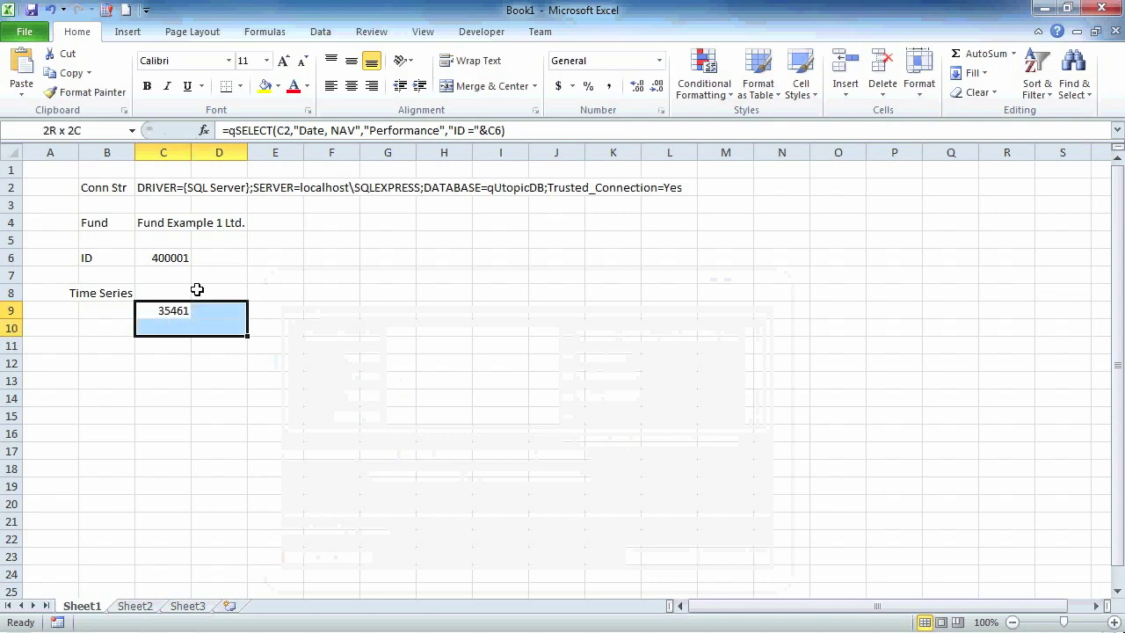
pyautogui.hotkey('shift', 'Down')
pyautogui.hotkey('shift', 'Down')
pyautogui.hotkey('shift', 'Down')
pyautogui.hotkey('shift', 'Down')
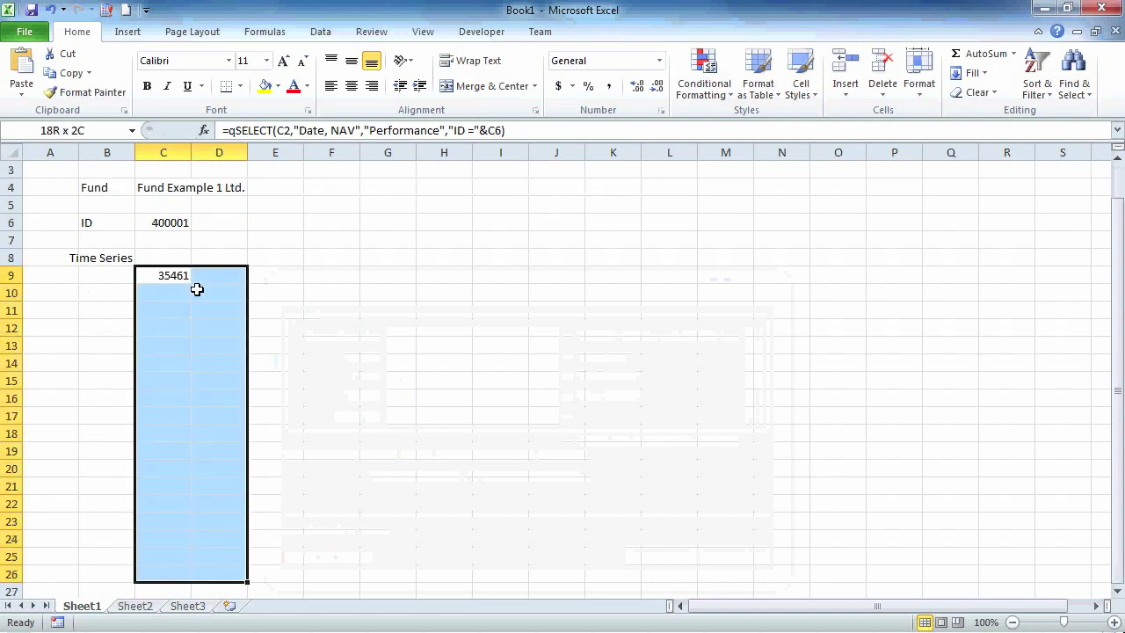
pyautogui.hotkey('shift', 'Down')
pyautogui.hotkey('shift', 'Down')
pyautogui.hotkey('shift', 'Down')
pyautogui.hotkey('shift', 'Down')
pyautogui.hotkey('shift', 'Down')
pyautogui.hotkey('shift', 'Down')
pyautogui.hotkey('shift', 'Down')
pyautogui.hotkey('shift', 'Down')
pyautogui.hotkey('shift', 'Down')
pyautogui.hotkey('shift', 'Down')
pyautogui.hotkey('shift', 'Down')
pyautogui.hotkey('shift', 'Down')
pyautogui.hotkey('shift', 'Down')
pyautogui.hotkey('shift', 'Down')
pyautogui.hotkey('shift', 'Down')
pyautogui.hotkey('shift', 'Down')
pyautogui.hotkey('shift', 'Down')
pyautogui.hotkey('shift', 'Down')
pyautogui.hotkey('shift', 'Down')
pyautogui.hotkey('shift', 'Down')
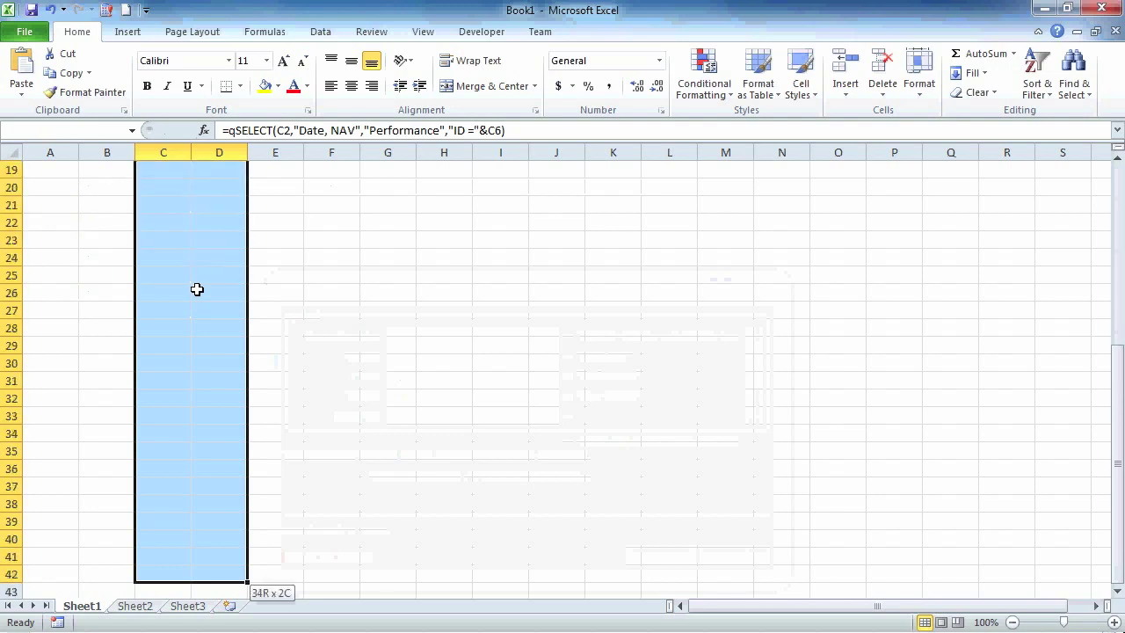
pyautogui.hotkey('shift', 'Down')
pyautogui.hotkey('shift', 'Down')
pyautogui.hotkey('shift', 'Down')
pyautogui.hotkey('shift', 'Down')
pyautogui.hotkey('shift', 'Down')
pyautogui.hotkey('shift', 'Down')
pyautogui.hotkey('shift', 'Down')
pyautogui.hotkey('shift', 'Down')
pyautogui.hotkey('shift', 'Down')
pyautogui.hotkey('shift', 'Down')
pyautogui.hotkey('shift', 'Down')
pyautogui.hotkey('shift', 'Down')
pyautogui.hotkey('shift', 'Down')
pyautogui.hotkey('shift', 'Down')
pyautogui.hotkey('shift', 'Down')
pyautogui.hotkey('shift', 'Down')
pyautogui.hotkey('shift', 'Down')
pyautogui.hotkey('shift', 'Down')
pyautogui.hotkey('shift', 'Down')
pyautogui.hotkey('shift', 'Down')
pyautogui.hotkey('shift', 'Down')
pyautogui.hotkey('shift', 'Down')
pyautogui.hotkey('shift', 'Down')
pyautogui.hotkey('shift', 'Down')
pyautogui.hotkey('shift', 'Down')
pyautogui.hotkey('shift', 'Down')
pyautogui.hotkey('shift', 'Down')
pyautogui.hotkey('shift', 'Down')
pyautogui.hotkey('shift', 'Down')
pyautogui.hotkey('shift', 'Down')
pyautogui.hotkey('shift', 'Down')
pyautogui.hotkey('shift', 'Down')
pyautogui.hotkey('shift', 'Down')
pyautogui.hotkey('shift', 'Down')
pyautogui.hotkey('shift', 'Down')
pyautogui.hotkey('shift', 'Down')
pyautogui.hotkey('shift', 'Down')
pyautogui.hotkey('shift', 'Down')
pyautogui.hotkey('shift', 'Down')
pyautogui.hotkey('shift', 'Down')
pyautogui.hotkey('shift', 'Down')
pyautogui.hotkey('shift', 'Down')
pyautogui.hotkey('shift', 'Down')
pyautogui.hotkey('shift', 'Down')
pyautogui.hotkey('shift', 'Down')
pyautogui.hotkey('shift', 'Down')
pyautogui.hotkey('shift', 'Down')
pyautogui.hotkey('shift', 'Down')
pyautogui.hotkey('shift', 'Down')
pyautogui.hotkey('shift', 'Down')
pyautogui.hotkey('shift', 'Down')
pyautogui.hotkey('shift', 'Down')
pyautogui.hotkey('shift', 'Down')
pyautogui.hotkey('shift', 'Down')
pyautogui.hotkey('shift', 'Down')
pyautogui.hotkey('shift', 'Down')
pyautogui.hotkey('shift', 'Down')
pyautogui.hotkey('shift', 'Down')
pyautogui.hotkey('shift', 'Down')
pyautogui.hotkey('shift', 'Down')
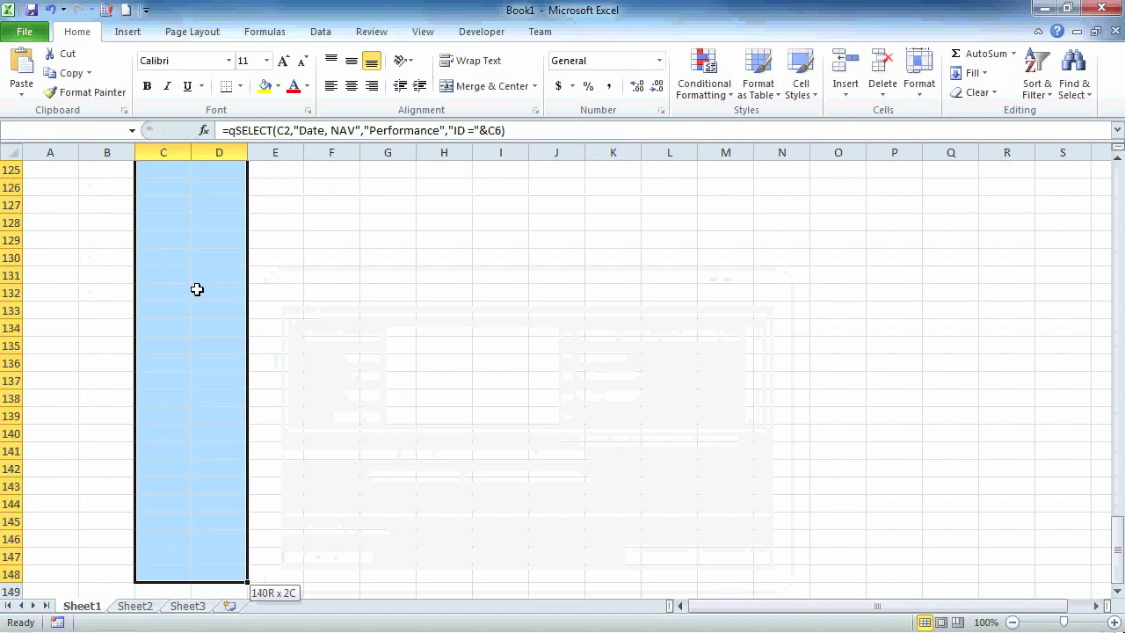
pyautogui.hotkey('shift', 'Down')
pyautogui.hotkey('shift', 'Down')
pyautogui.hotkey('shift', 'Down')
pyautogui.hotkey('shift', 'Down')
pyautogui.hotkey('shift', 'Down')
pyautogui.hotkey('shift', 'Down')
pyautogui.hotkey('shift', 'Down')
pyautogui.hotkey('shift', 'Down')
pyautogui.hotkey('shift', 'Down')
pyautogui.hotkey('shift', 'Down')
pyautogui.hotkey('shift', 'Down')
pyautogui.hotkey('shift', 'Down')
pyautogui.hotkey('shift', 'Down')
pyautogui.hotkey('shift', 'Down')
pyautogui.hotkey('shift', 'Down')
pyautogui.hotkey('shift', 'Down')
pyautogui.hotkey('shift', 'Down')
pyautogui.hotkey('shift', 'Down')
pyautogui.hotkey('shift', 'Down')
pyautogui.hotkey('shift', 'Down')
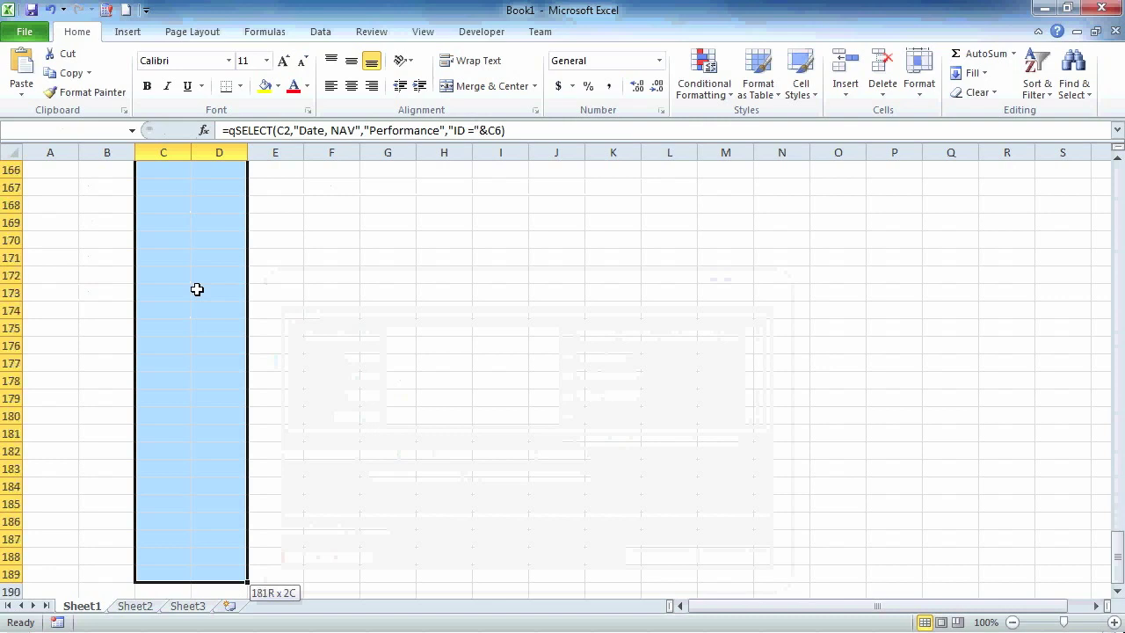
pyautogui.hotkey('shift', 'Down')
pyautogui.hotkey('shift', 'Down')
pyautogui.hotkey('shift', 'Down')
pyautogui.hotkey('shift', 'Down')
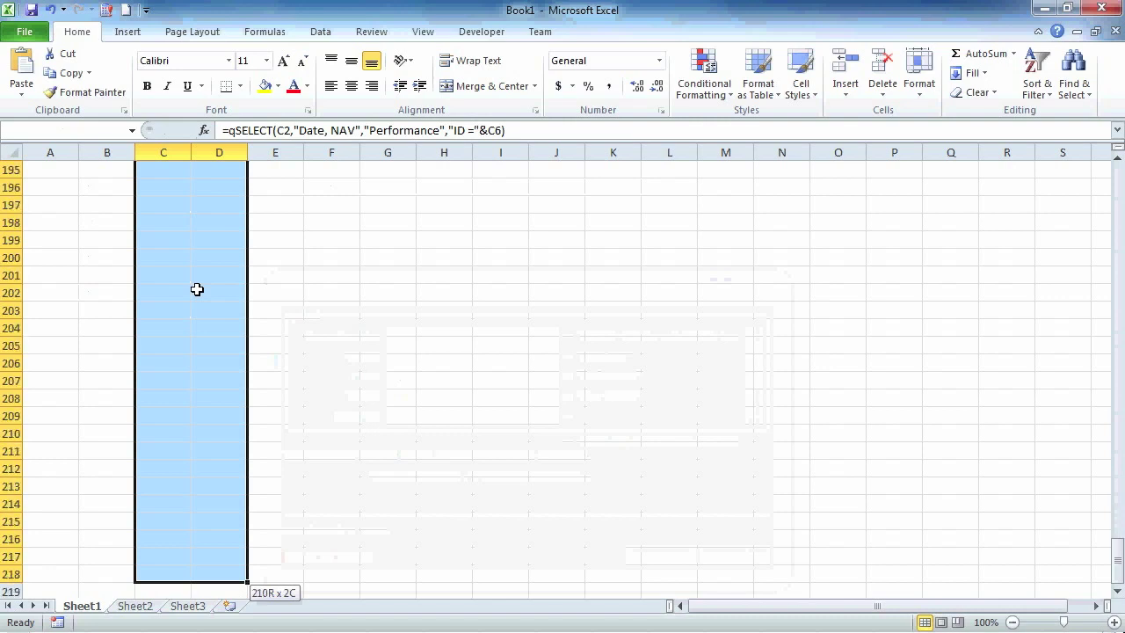
pyautogui.hotkey('shift', 'Down')
pyautogui.hotkey('shift', 'Down')
pyautogui.hotkey('shift', 'Down')
pyautogui.hotkey('shift', 'Down')
pyautogui.hotkey('shift', 'Down')
pyautogui.hotkey('shift', 'Down')
pyautogui.hotkey('shift', 'Down')
pyautogui.hotkey('shift', 'Down')
pyautogui.hotkey('shift', 'Down')
pyautogui.hotkey('shift', 'Down')
pyautogui.hotkey('shift', 'Down')
pyautogui.hotkey('shift', 'Down')
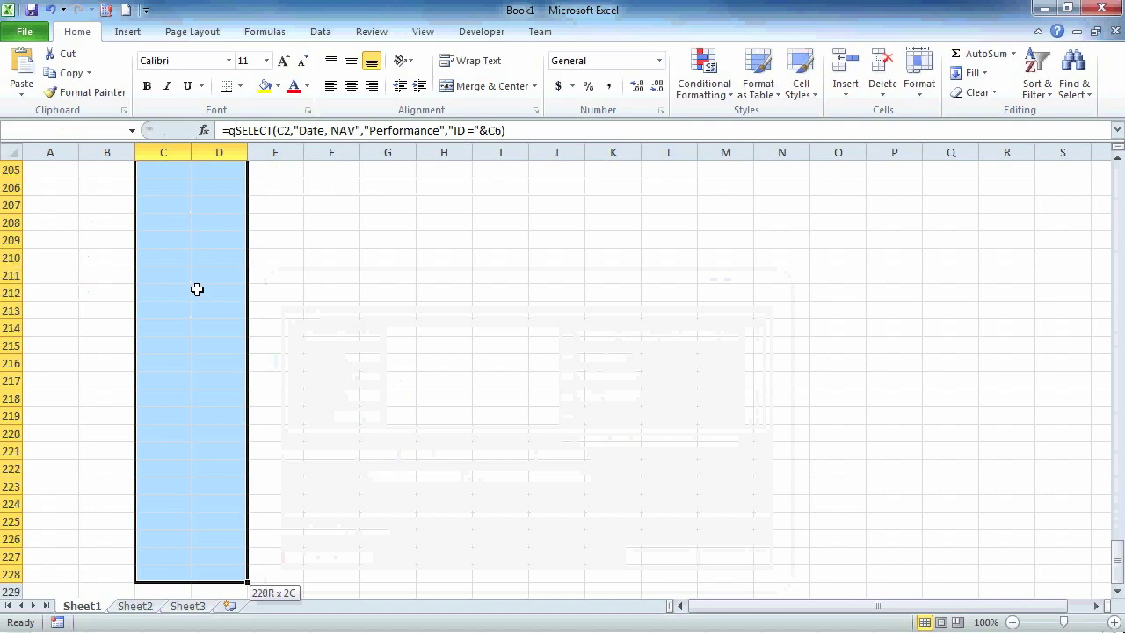
pyautogui.hotkey('shift', 'Down')
pyautogui.hotkey('shift', 'Down')
pyautogui.hotkey('shift', 'Down')
pyautogui.hotkey('shift', 'Down')
pyautogui.hotkey('shift', 'Down')
pyautogui.hotkey('shift', 'Down')
pyautogui.hotkey('shift', 'Down')
pyautogui.hotkey('shift', 'Down')
pyautogui.hotkey('shift', 'Down')
pyautogui.hotkey('shift', 'Down')
pyautogui.hotkey('shift', 'Down')
pyautogui.hotkey('shift', 'Down')
pyautogui.hotkey('shift', 'Down')
pyautogui.hotkey('shift', 'Down')
pyautogui.hotkey('shift', 'Down')
pyautogui.hotkey('shift', 'Down')
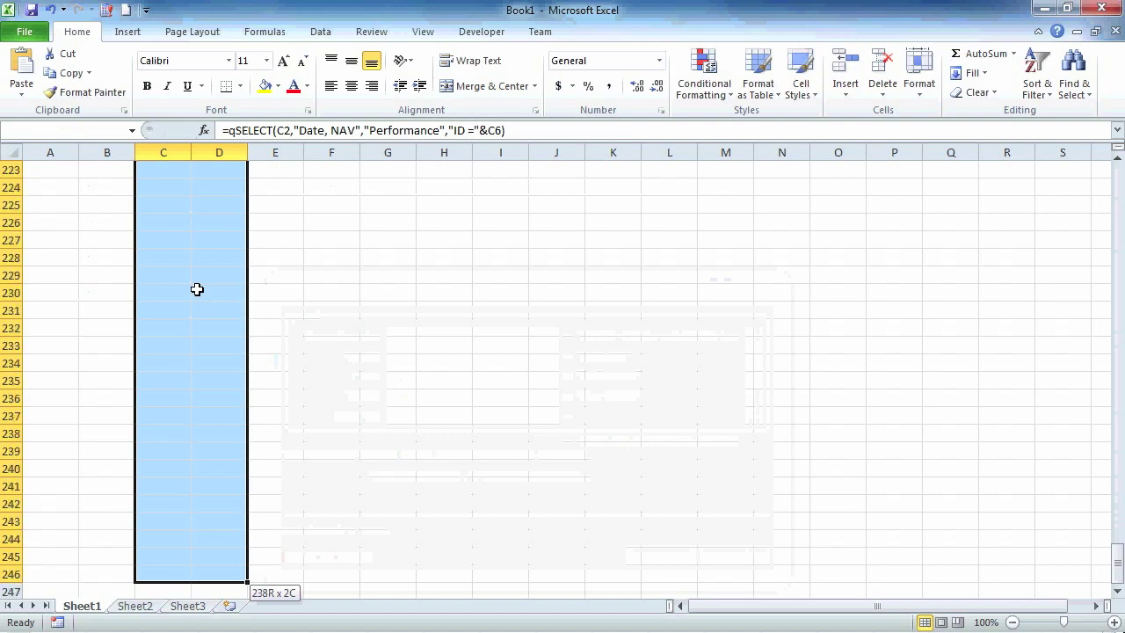
pyautogui.hotkey('shift', 'Down')
pyautogui.hotkey('shift', 'Down')
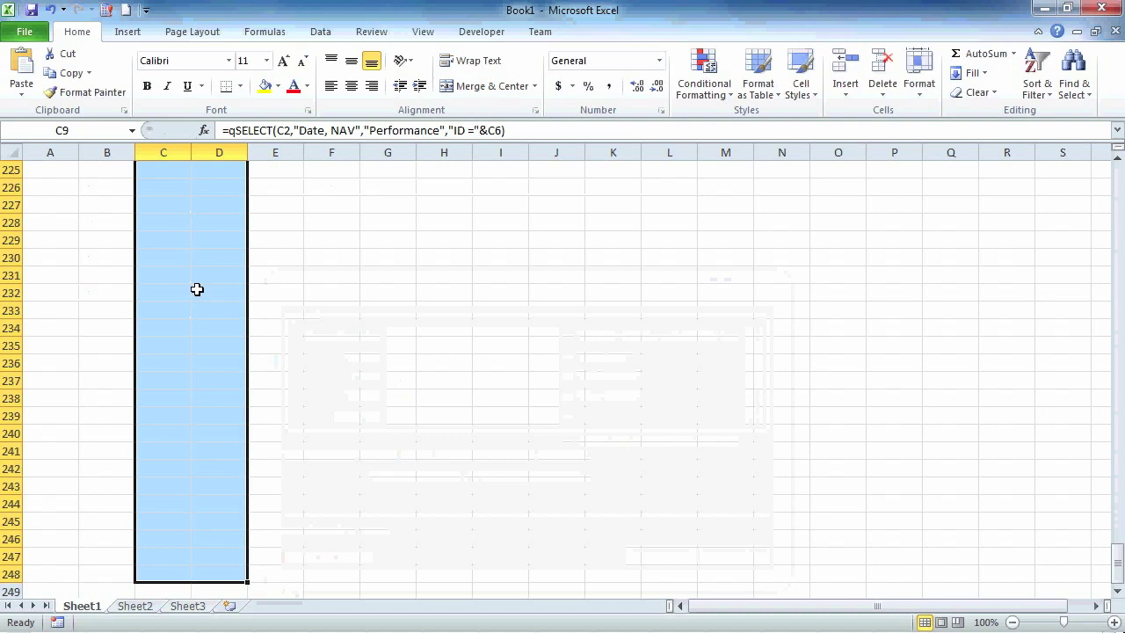
pyautogui.press('F2')
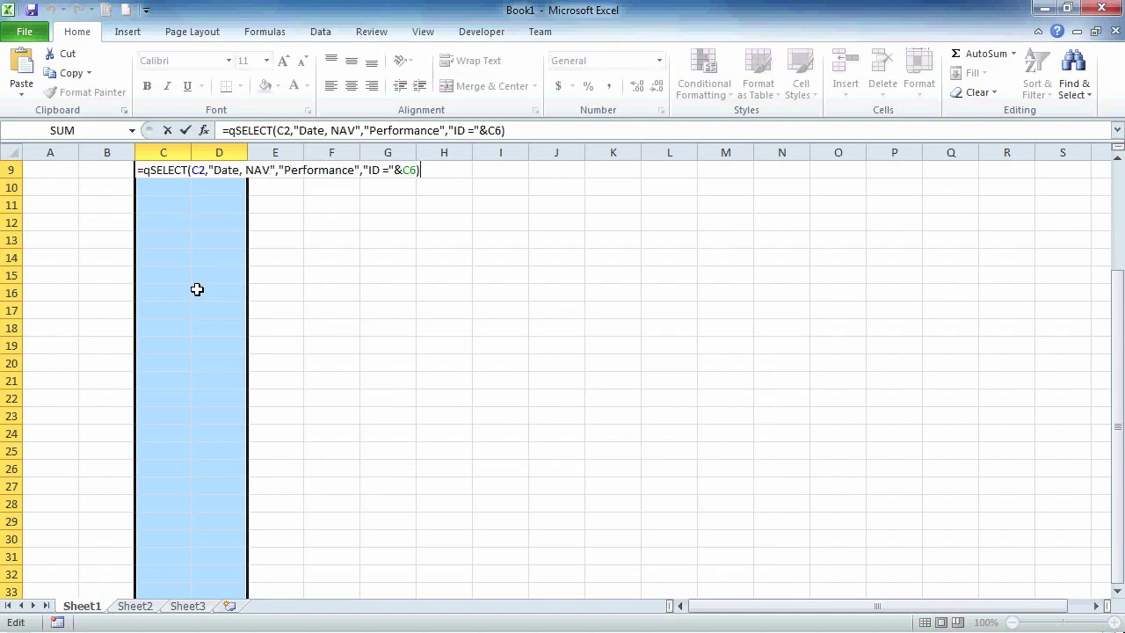
pyautogui.hotkey('ctrl', 'shift', 'Return')
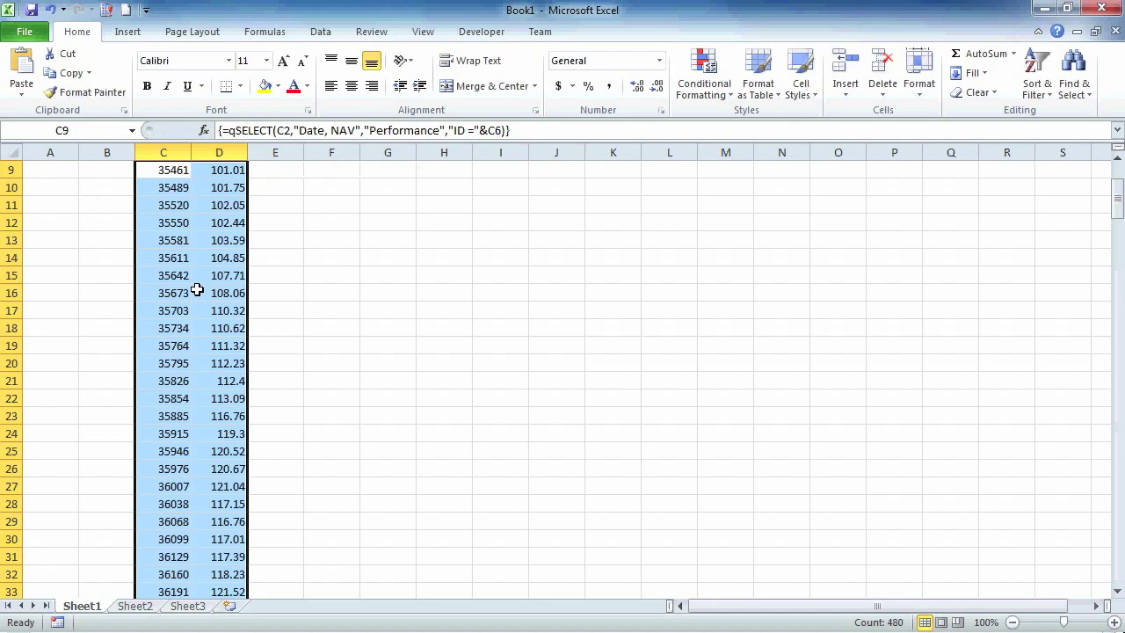
# - Format the date values in C9:C248 with the custom number format mmmyy
pyautogui.scroll(2, 197, 289)
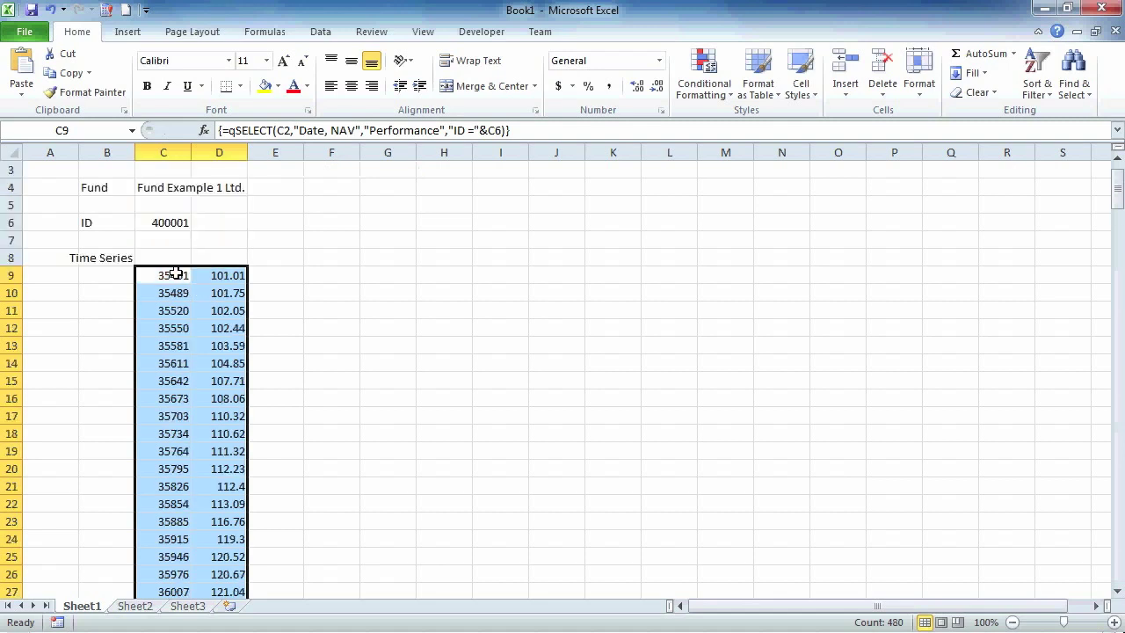
pyautogui.click(176, 273)
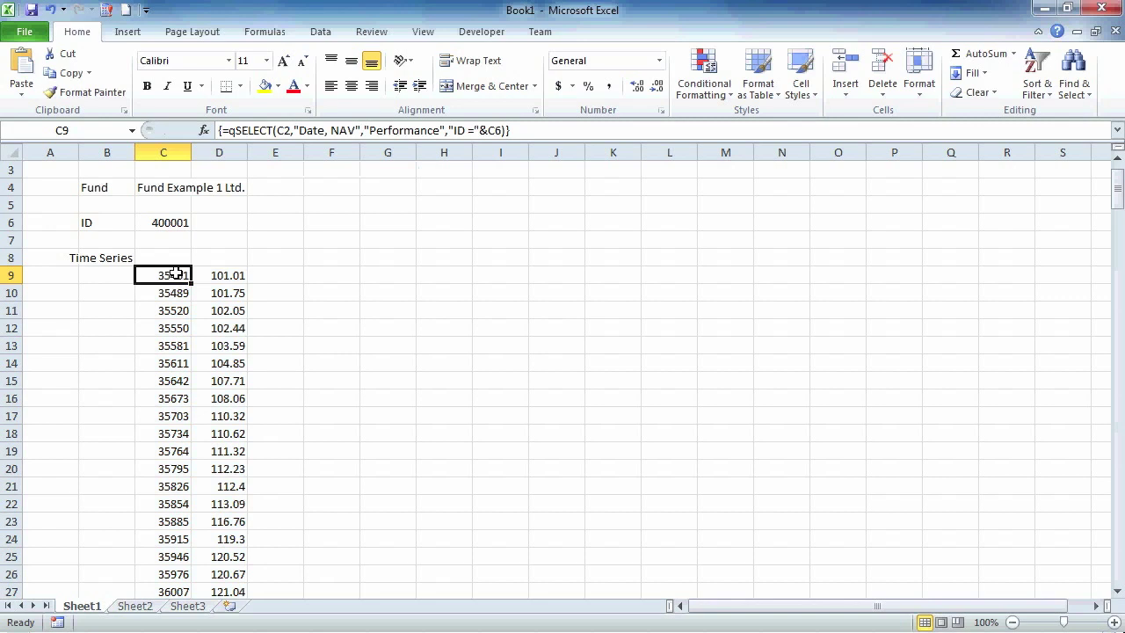
pyautogui.hotkey('ctrl', 'shift', 'Down')
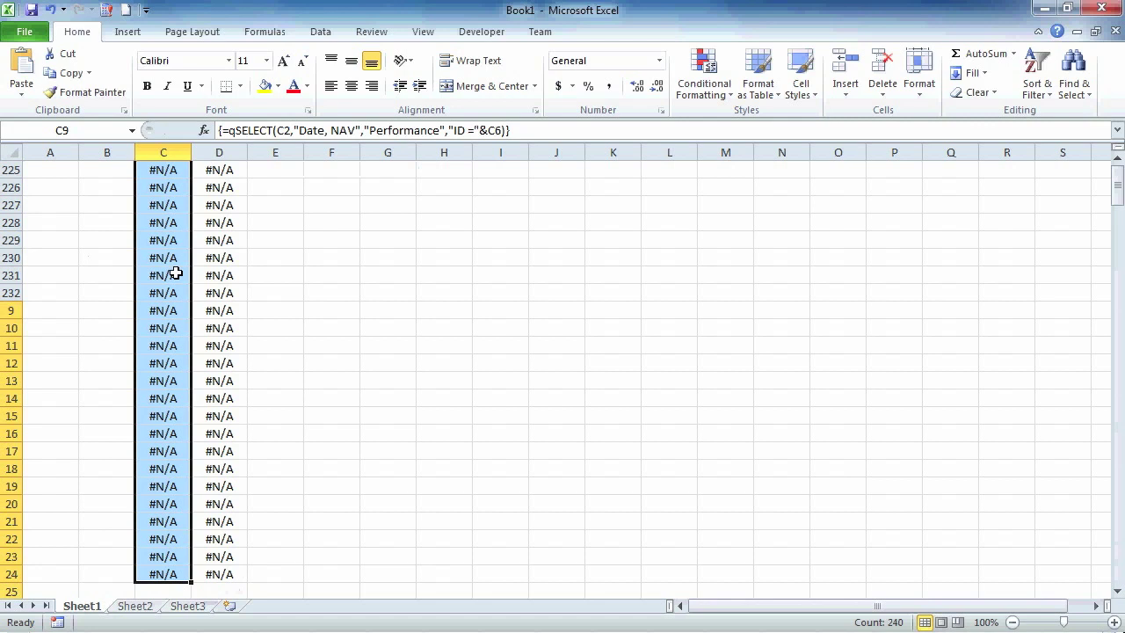
pyautogui.hotkey('ctrl', 'BackSpace')
pyautogui.hotkey('ctrl', '1')
pyautogui.click(367, 429)
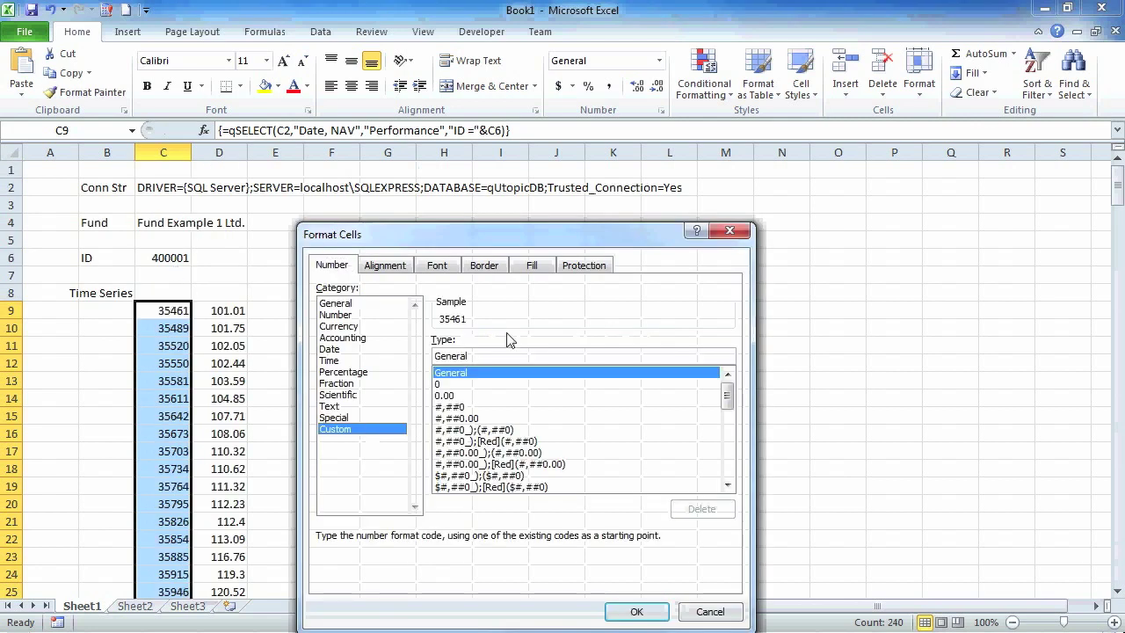
pyautogui.doubleClick(496, 352)
pyautogui.write('mmm')
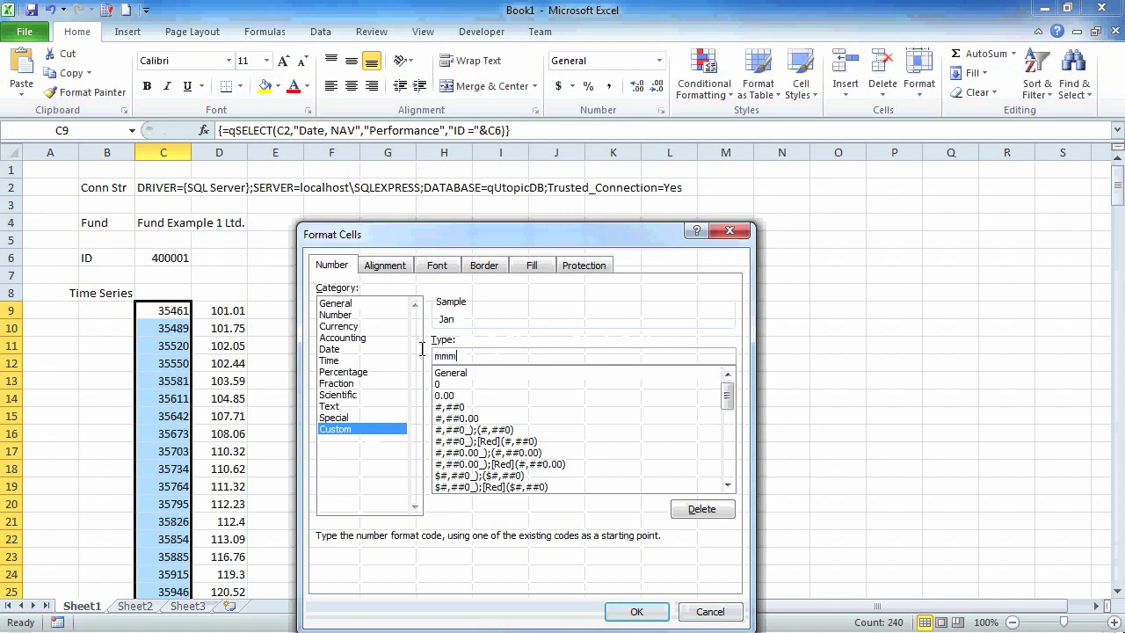
pyautogui.write('yy')
pyautogui.click(636, 612)
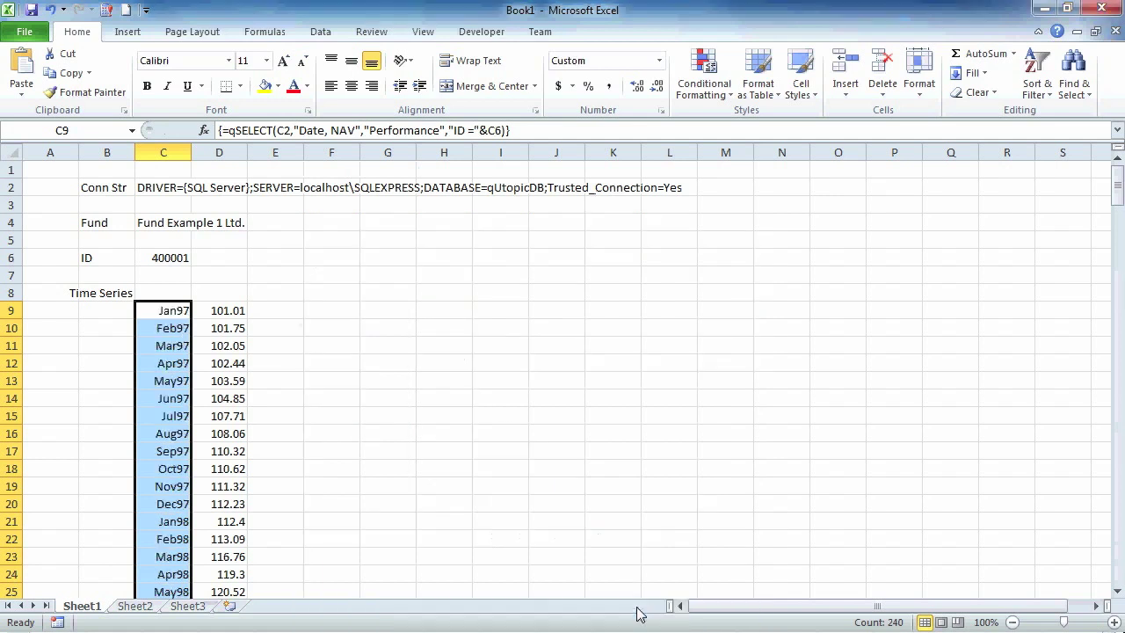
# - Enter the header NAV in cell D8 above the values column
pyautogui.click(234, 294)
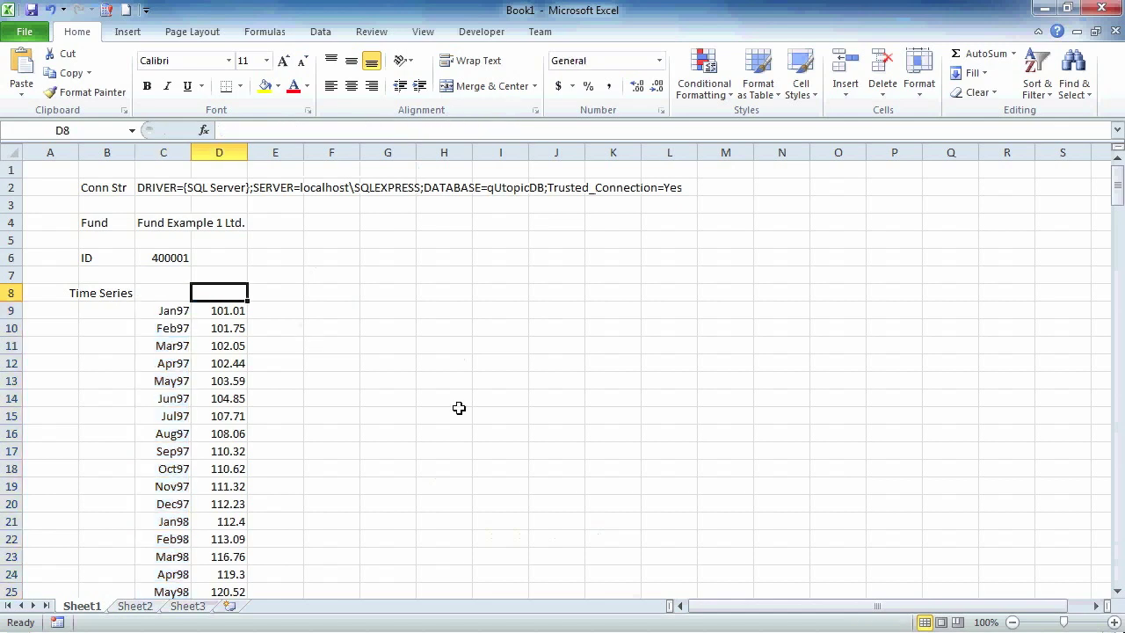
pyautogui.write('NAV')
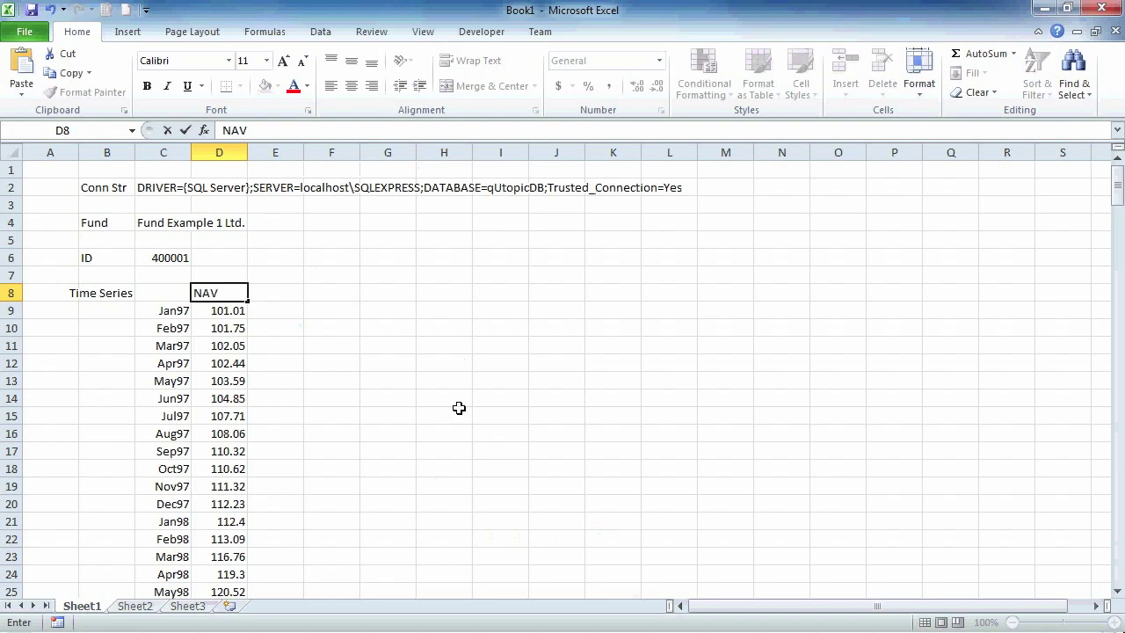
pyautogui.press('Return')
# - Insert a basic 2-D line chart from the range C8:D248
pyautogui.press('Up')
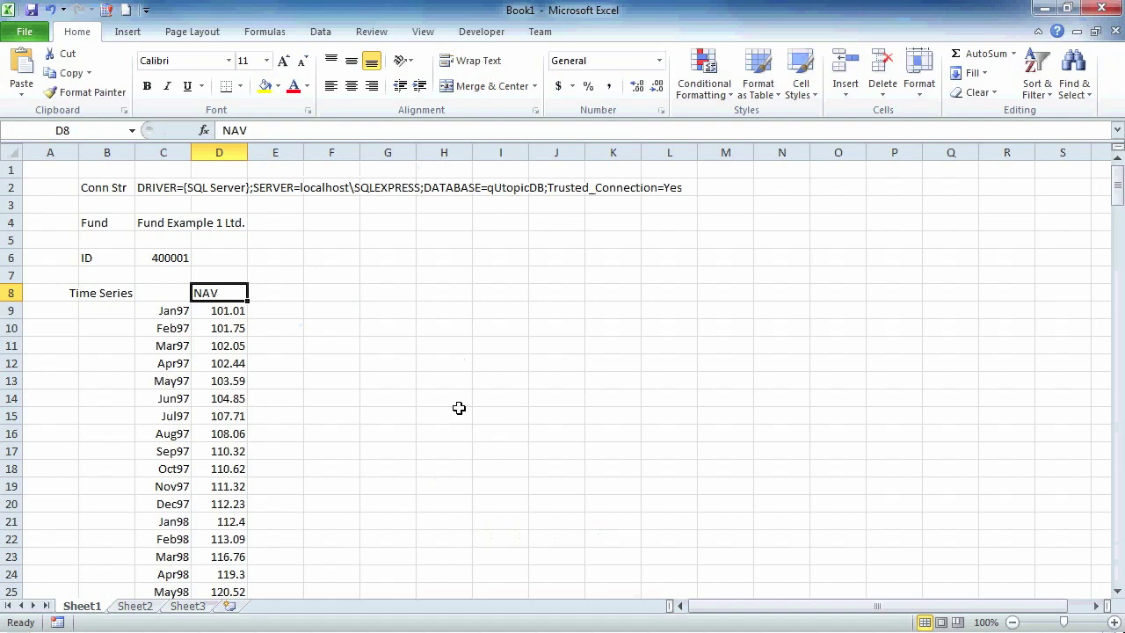
pyautogui.press('Left')
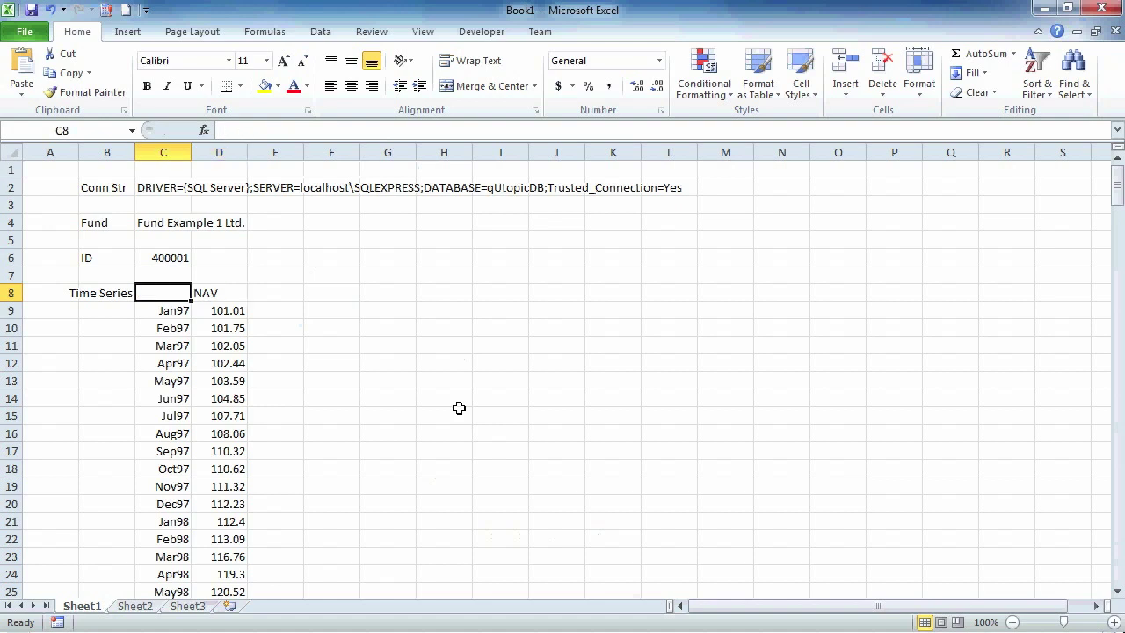
pyautogui.hotkey('shift', 'Right')
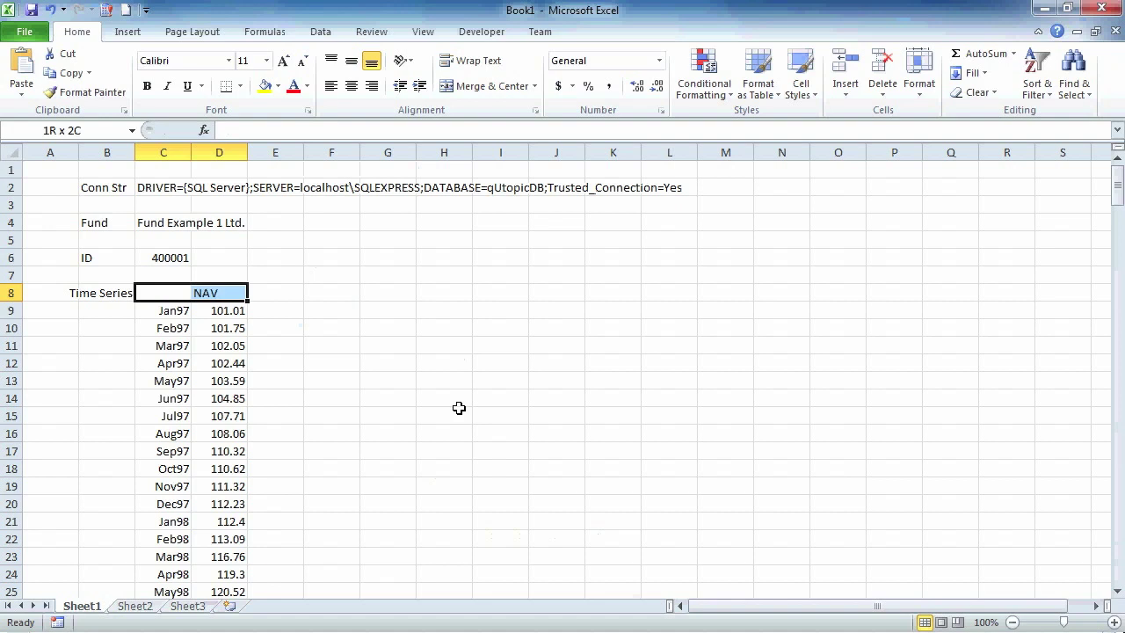
pyautogui.hotkey('shift', 'Down')
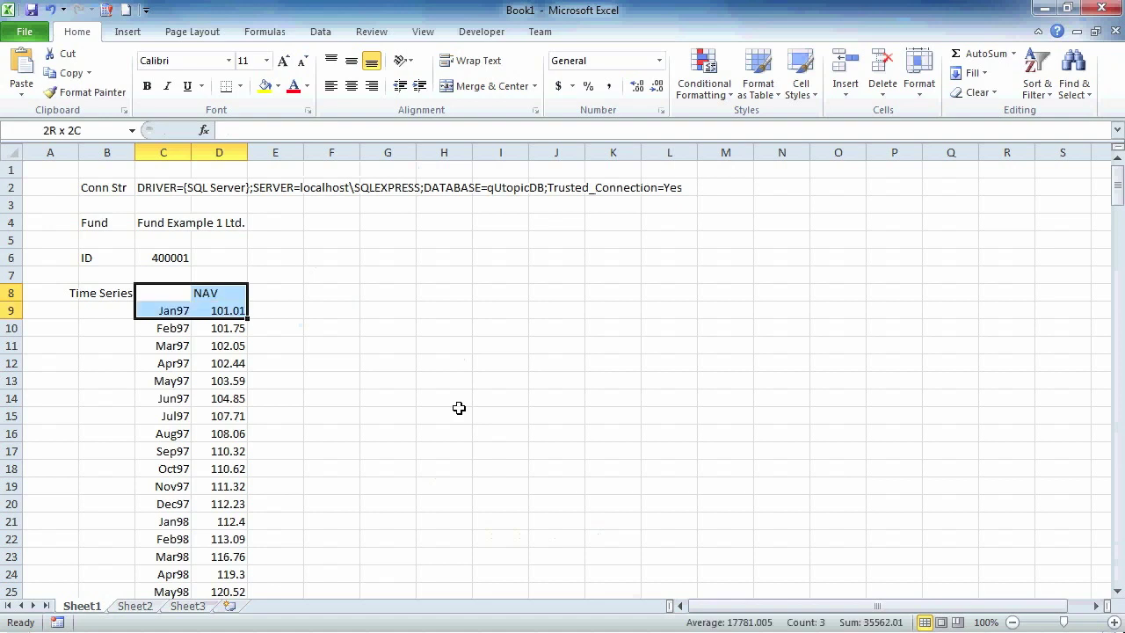
pyautogui.hotkey('ctrl', 'shift', 'Down')
pyautogui.scroll(18, 459, 408)
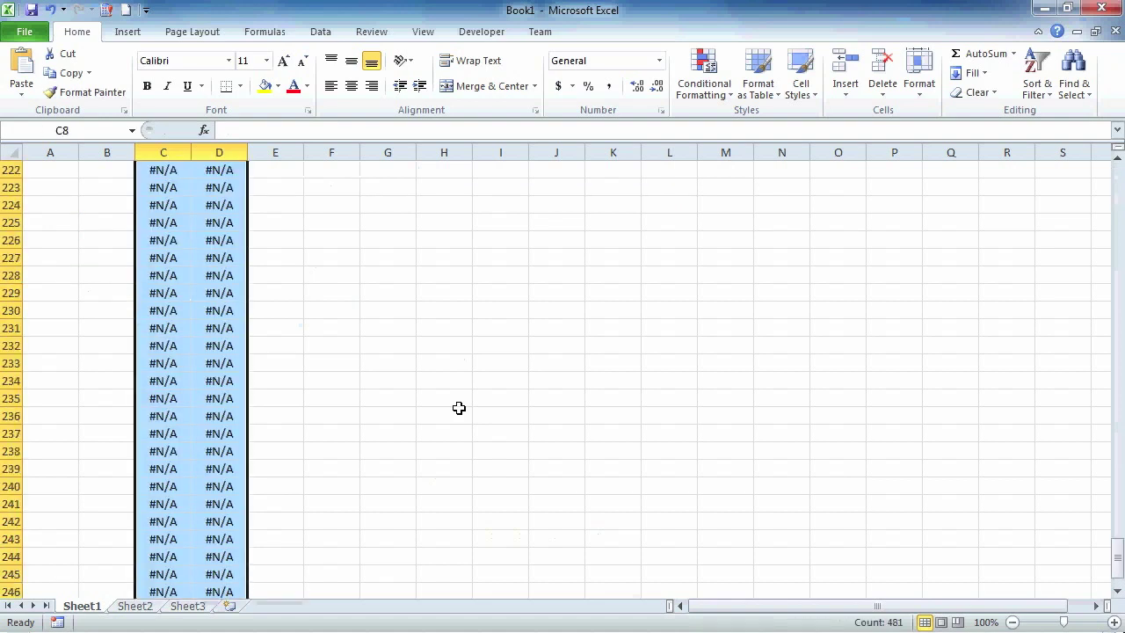
pyautogui.scroll(18, 459, 408)
pyautogui.scroll(20, 459, 408)
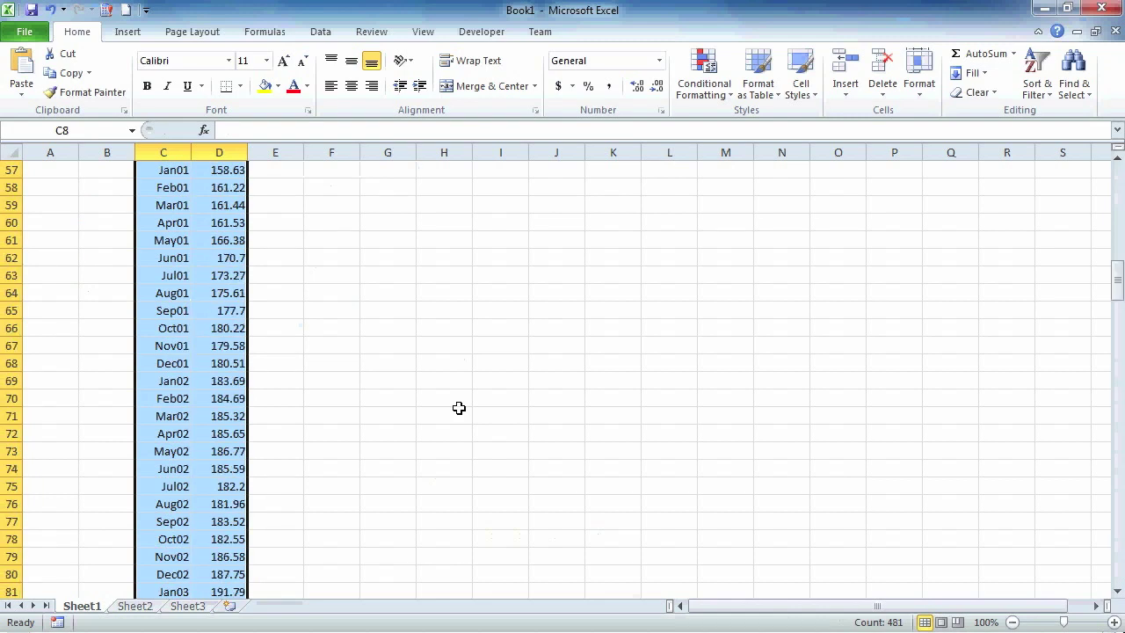
pyautogui.scroll(12, 459, 408)
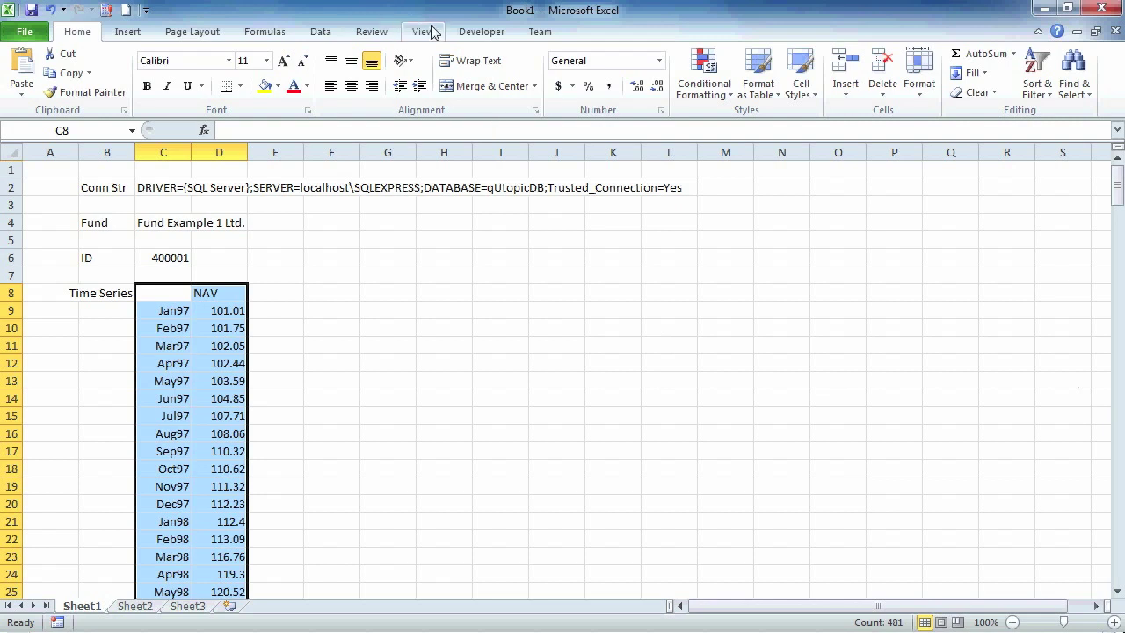
pyautogui.click(130, 31)
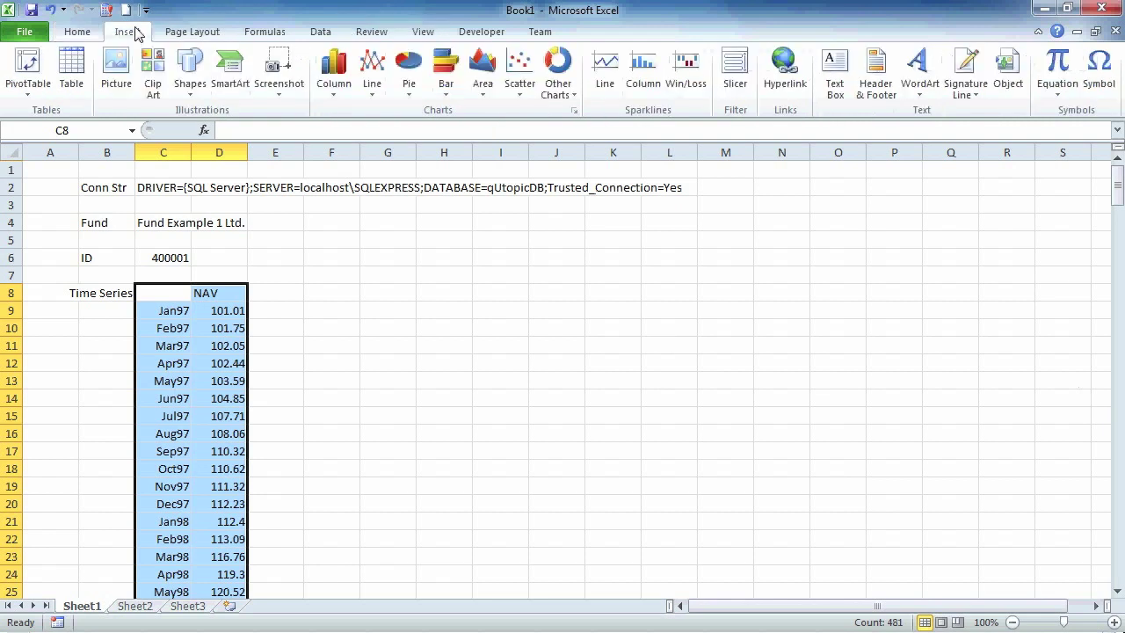
pyautogui.click(371, 90)
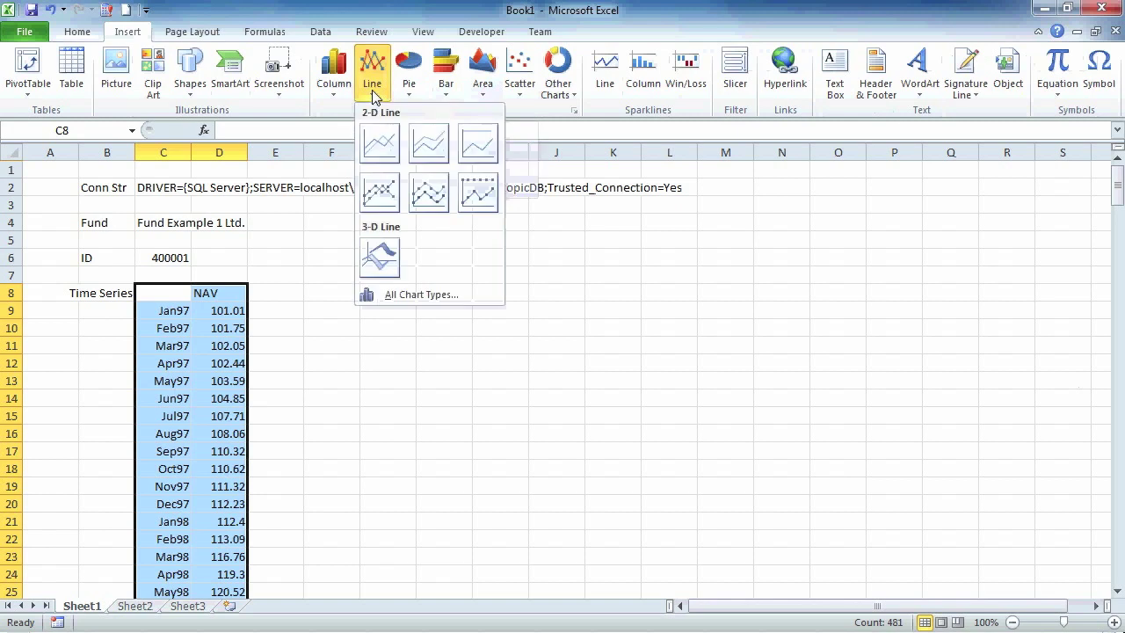
pyautogui.click(380, 146)
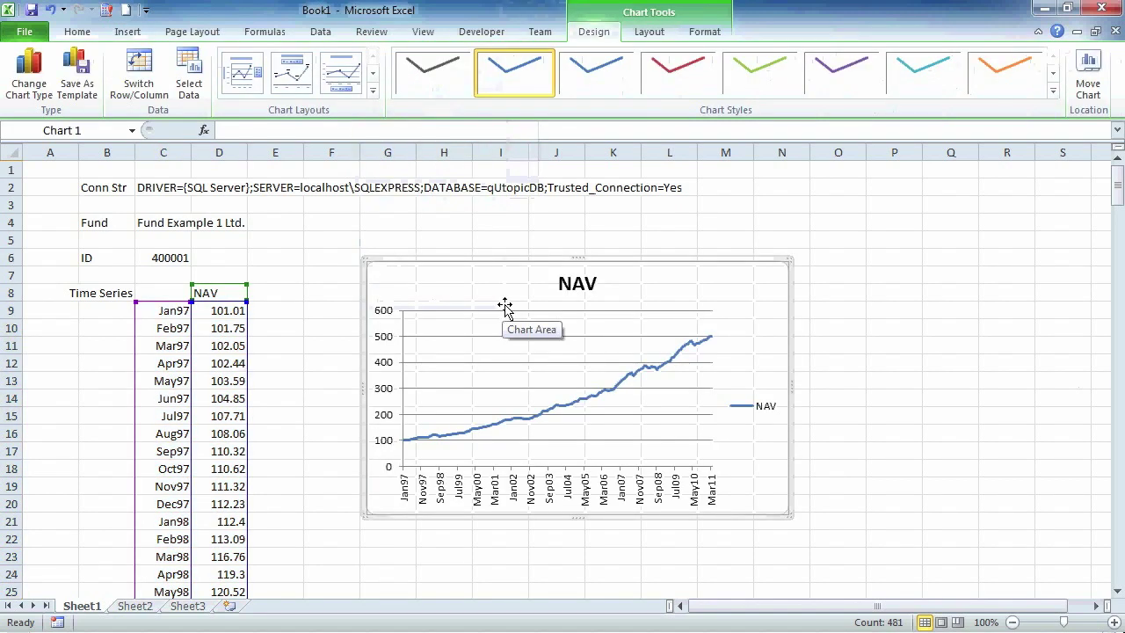
# - Replace the chart title's text with a link to the fund name in cell C4, =Sheet1!$C$4
pyautogui.click(579, 279)
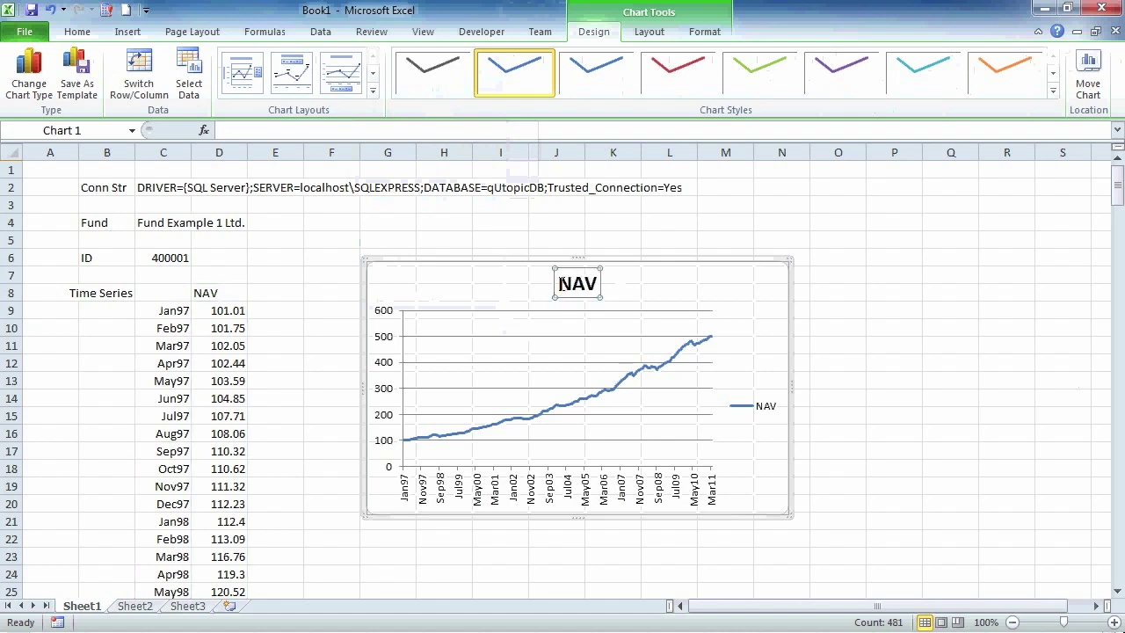
pyautogui.moveTo(561, 283); pyautogui.dragTo(596, 282)
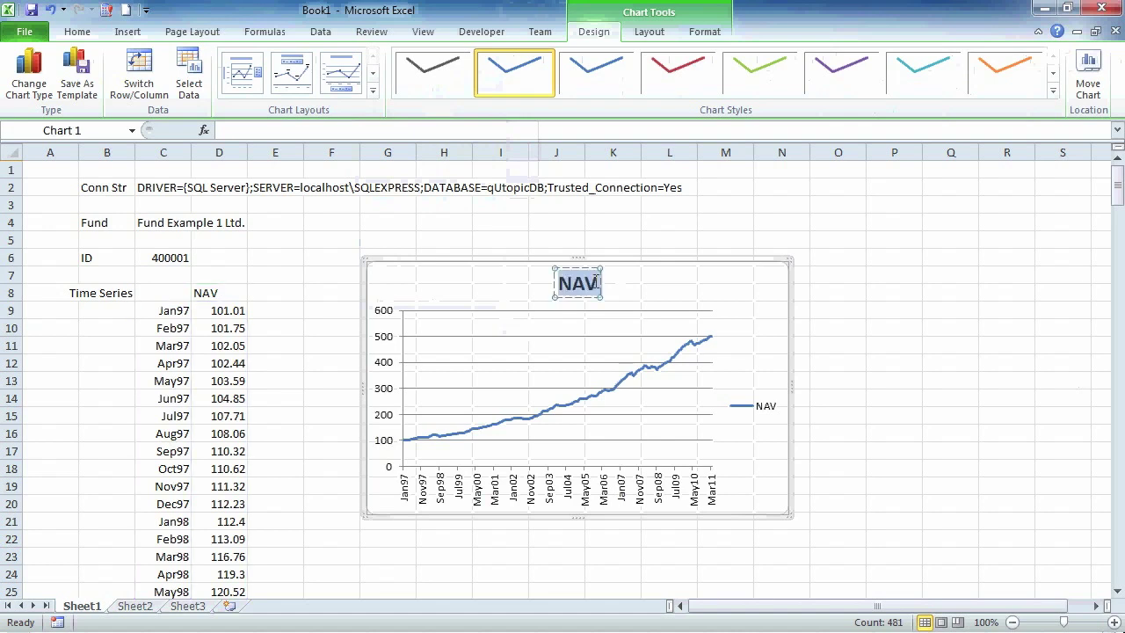
pyautogui.press('Delete')
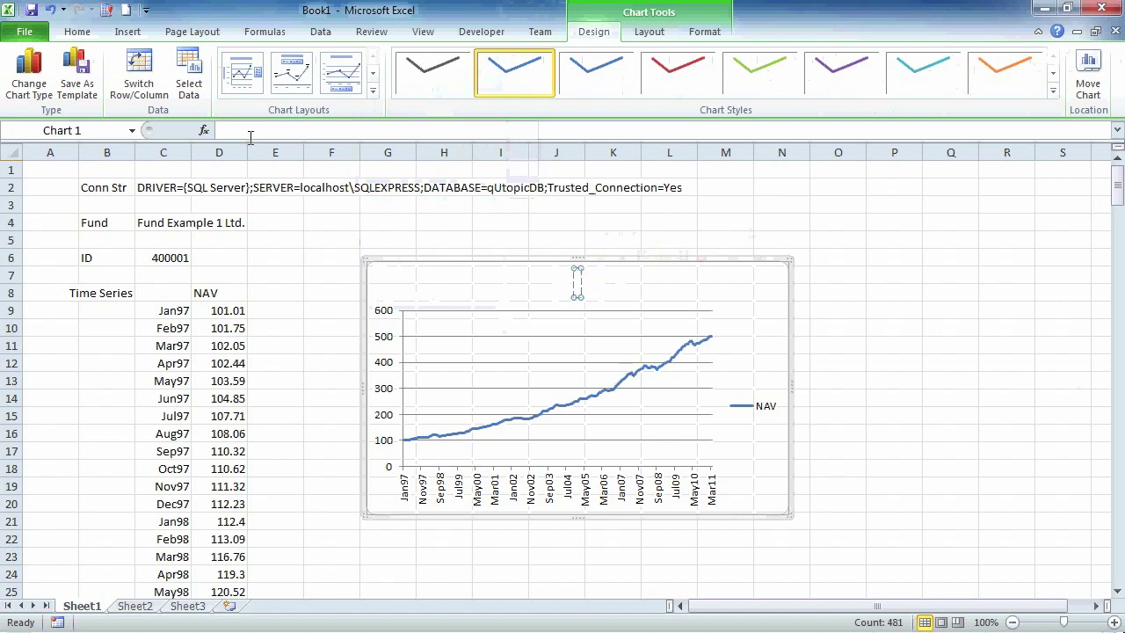
pyautogui.click(296, 129)
pyautogui.write('=')
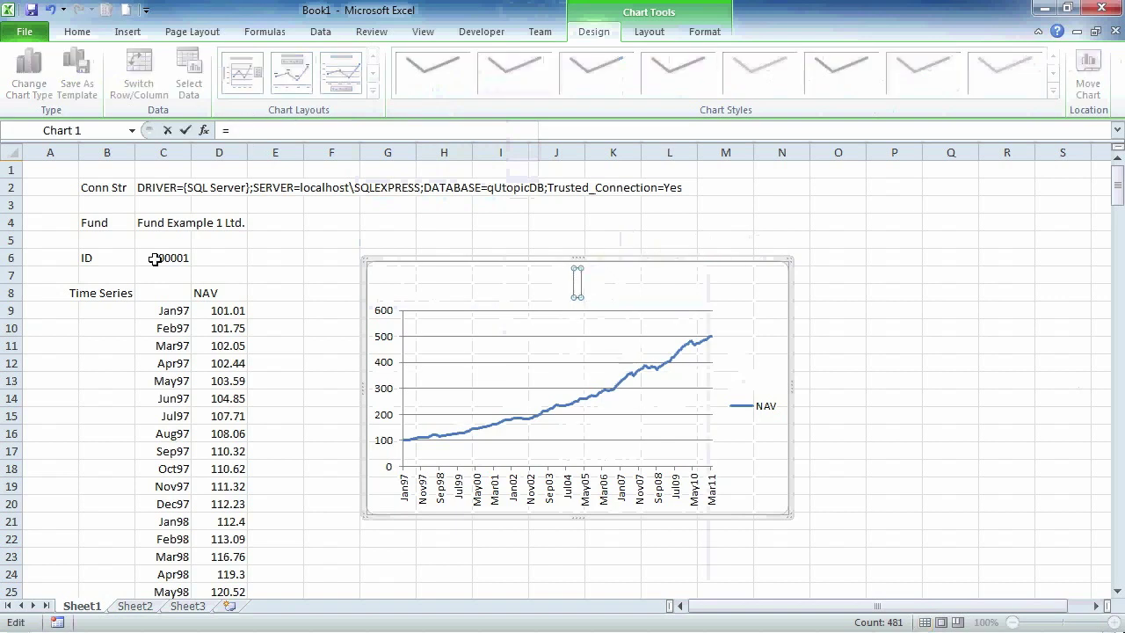
pyautogui.click(162, 221)
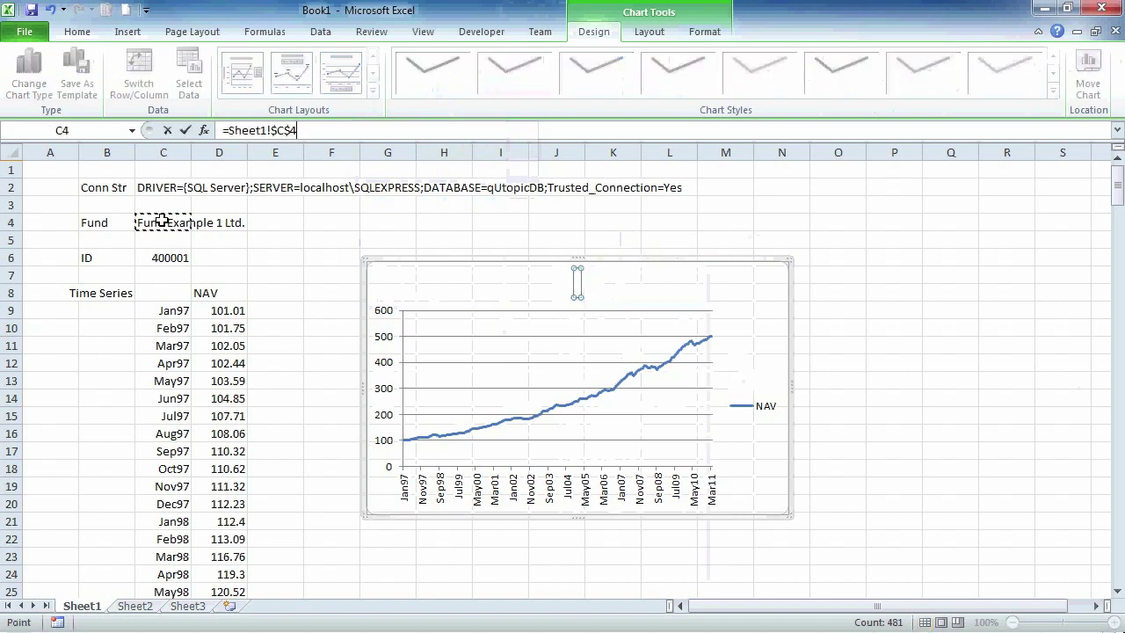
pyautogui.click(186, 132)
pyautogui.click(859, 275)
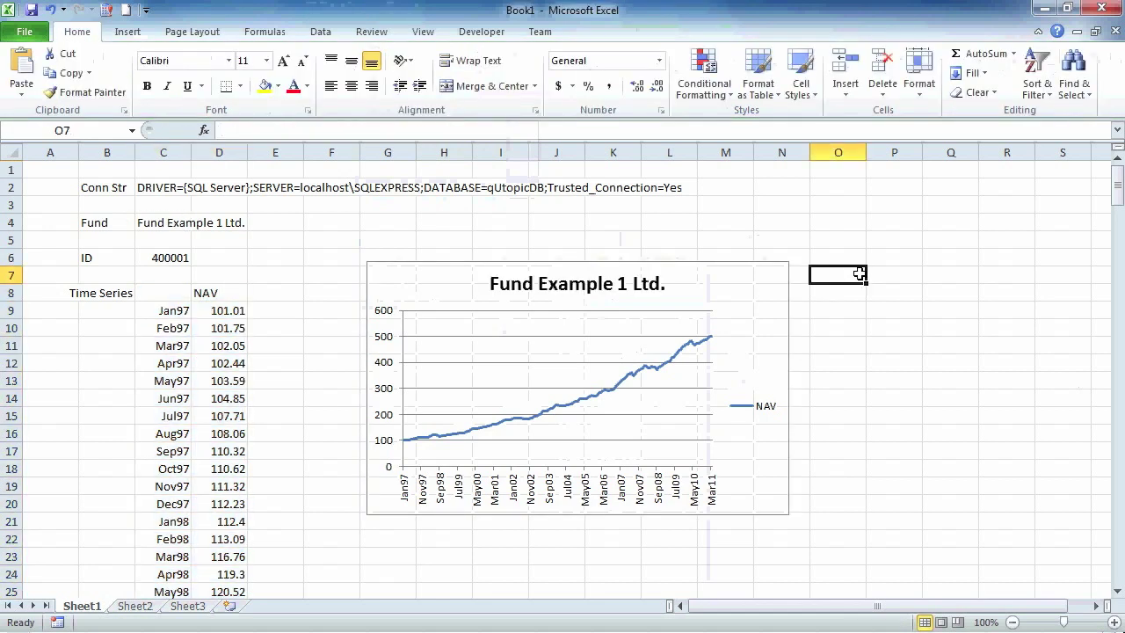
# - Copy the fund name from C4 into cells P4:P6
pyautogui.click(155, 222)
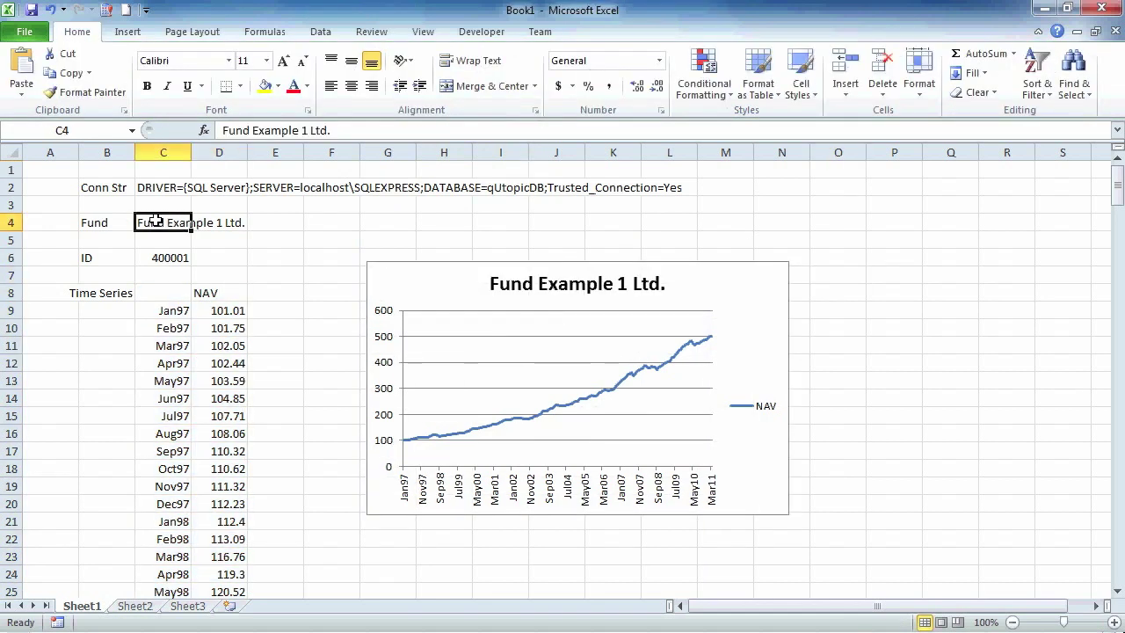
pyautogui.hotkey('ctrl', 'c')
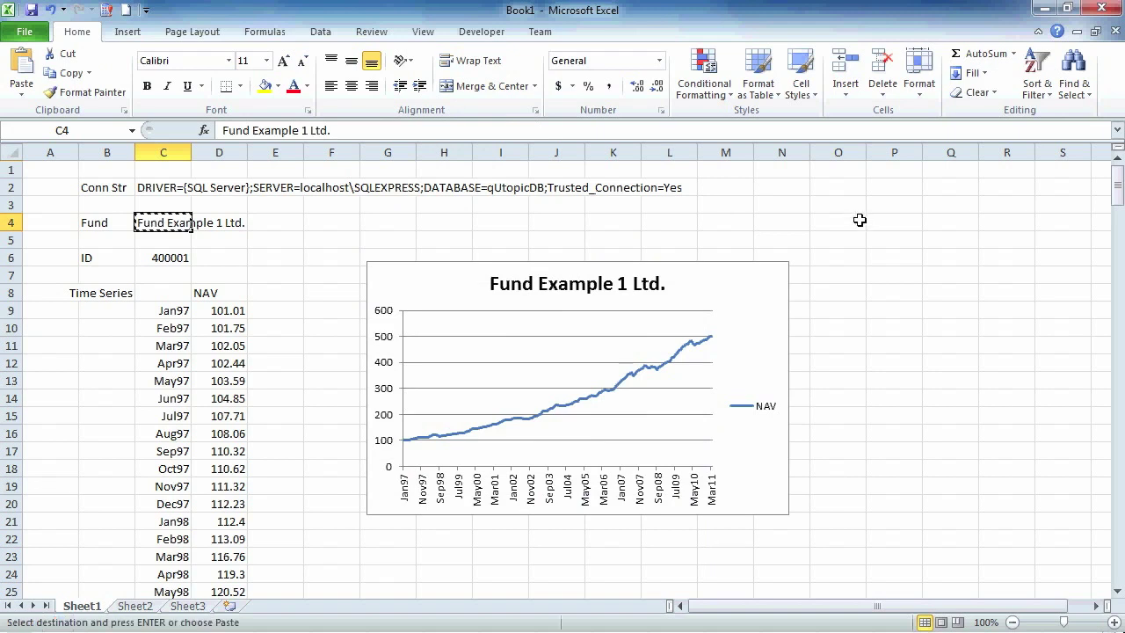
pyautogui.moveTo(899, 222); pyautogui.dragTo(900, 261)
pyautogui.hotkey('ctrl', 'v')
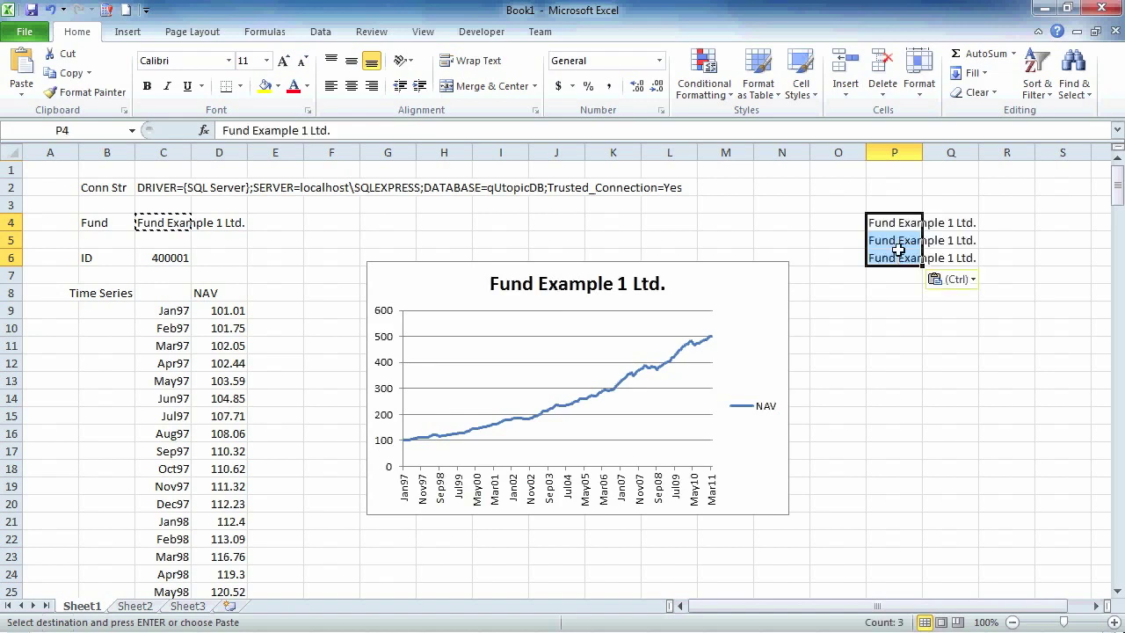
# - Change cell P5 to Fund Example 2 Ltd. and cell P6 to Fund Example 3 Ltd
pyautogui.click(896, 239)
pyautogui.click(306, 129)
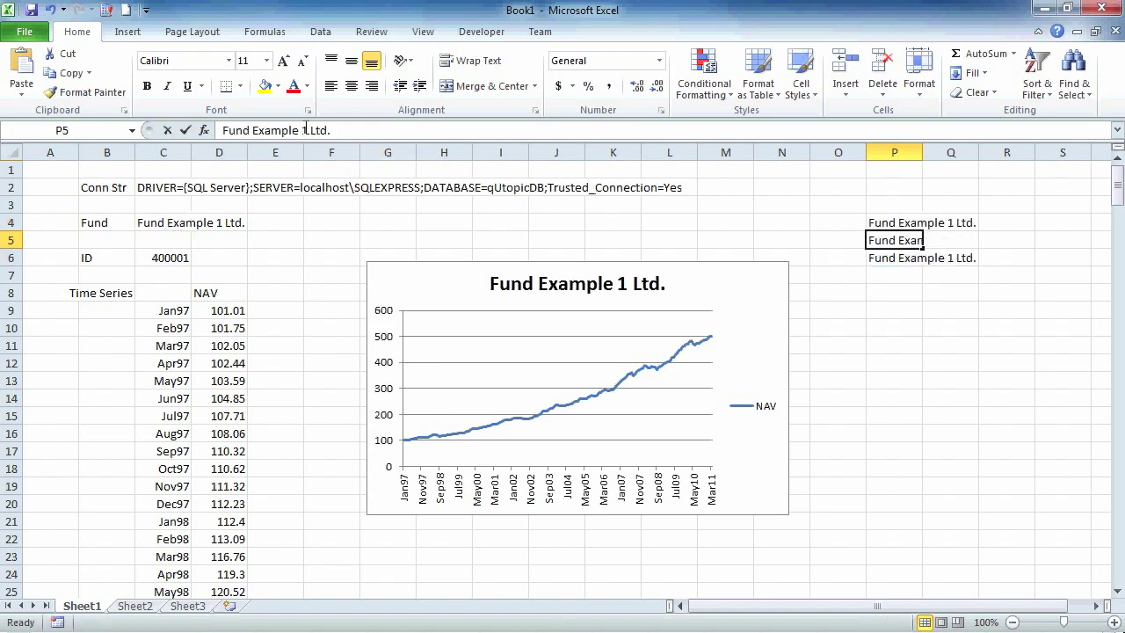
pyautogui.doubleClick(306, 129)
pyautogui.write('2')
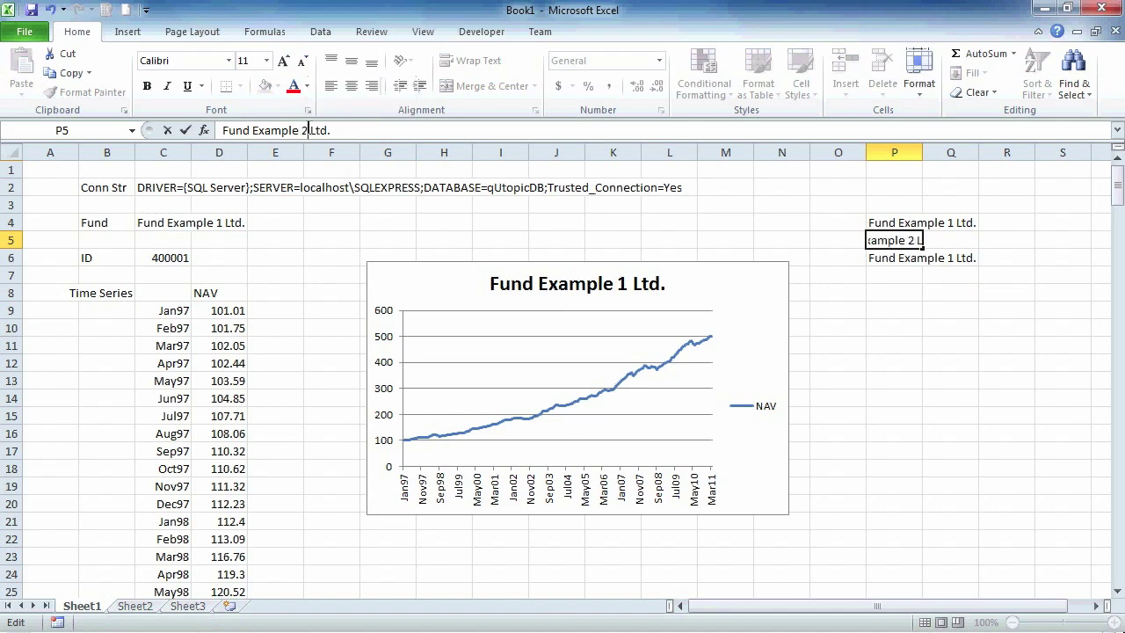
pyautogui.press('Return')
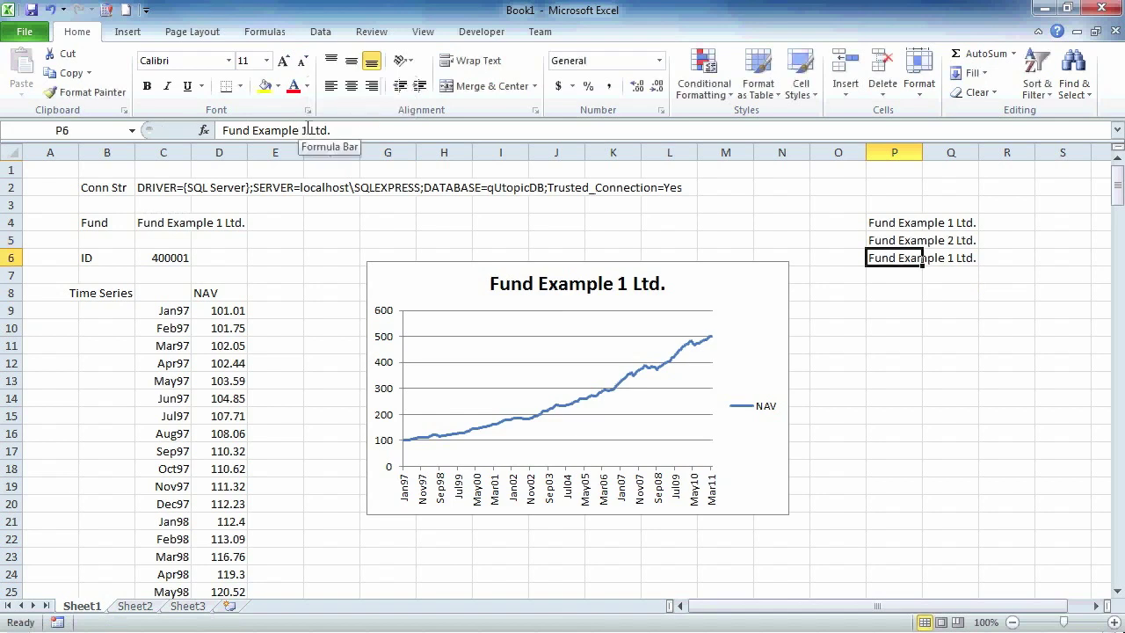
pyautogui.doubleClick(306, 129)
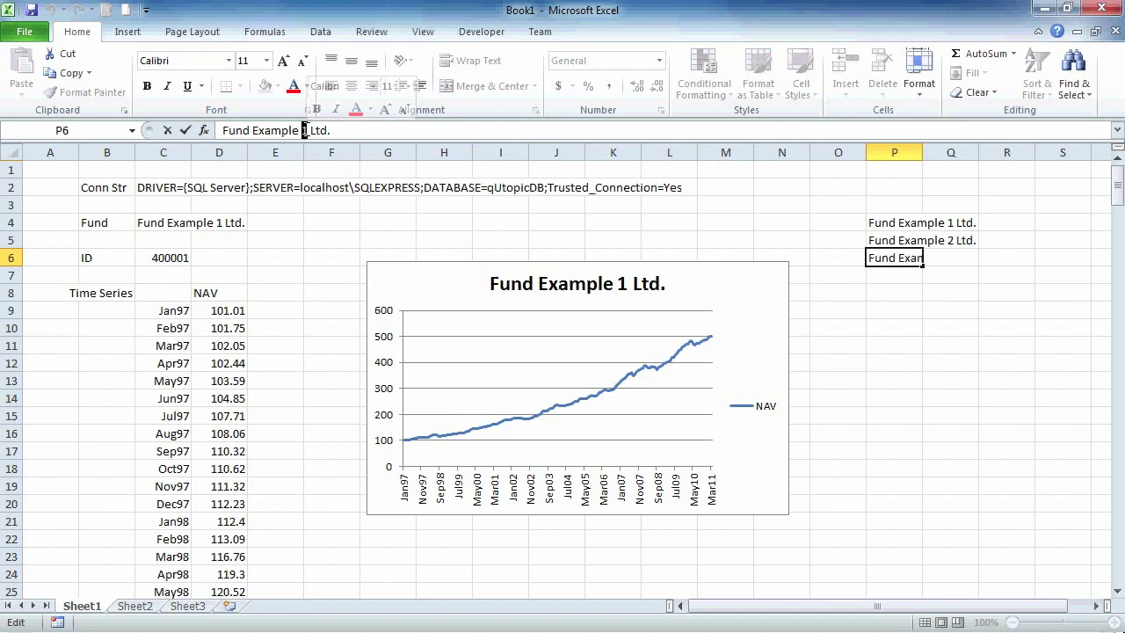
pyautogui.write('3')
pyautogui.press('Return')
# - Set the font colour of the fund names in P4:P6 to light grey
pyautogui.press('Up')
pyautogui.press('Up')
pyautogui.press('Up')
pyautogui.hotkey('shift', 'Down')
pyautogui.hotkey('shift', 'Down')
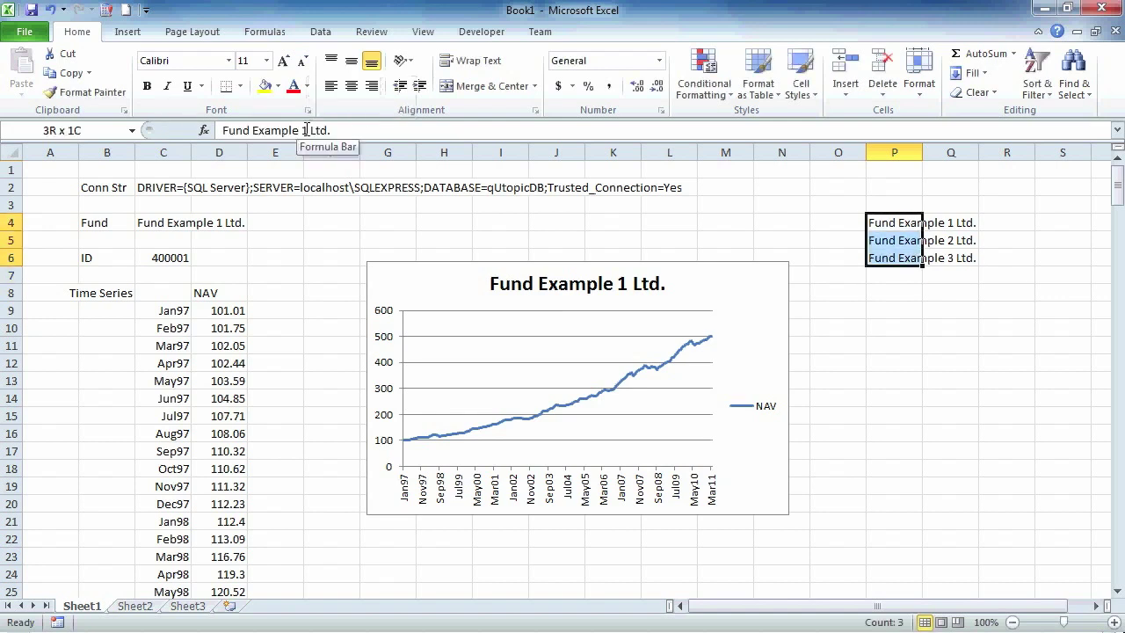
pyautogui.click(308, 86)
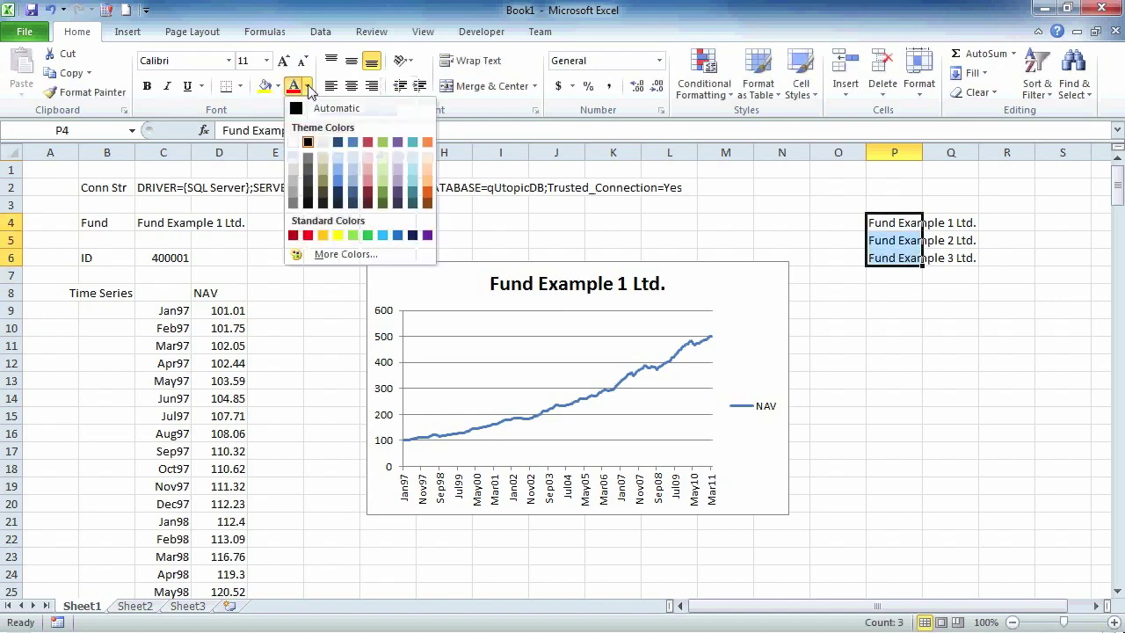
pyautogui.click(293, 179)
# - Merge and center the fund name across cells C4:D4
pyautogui.click(167, 222)
pyautogui.moveTo(167, 221); pyautogui.dragTo(213, 223)
pyautogui.click(488, 86)
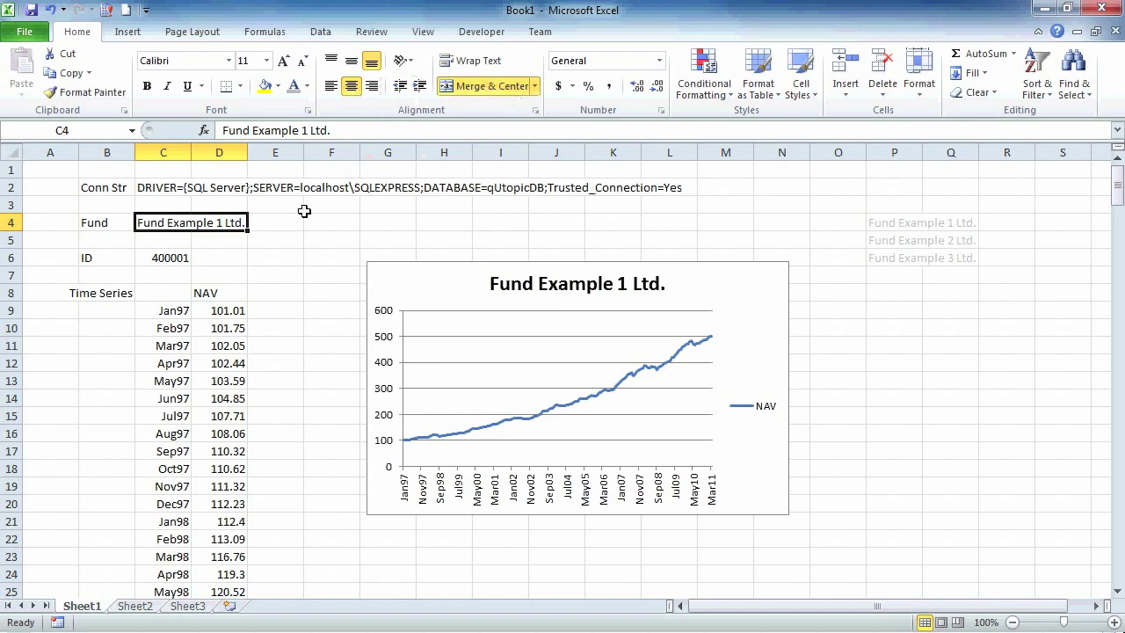
# - Add list data validation to the merged fund cell C4, using the fund names in $P$4:$P$6 as its source
pyautogui.click(321, 34)
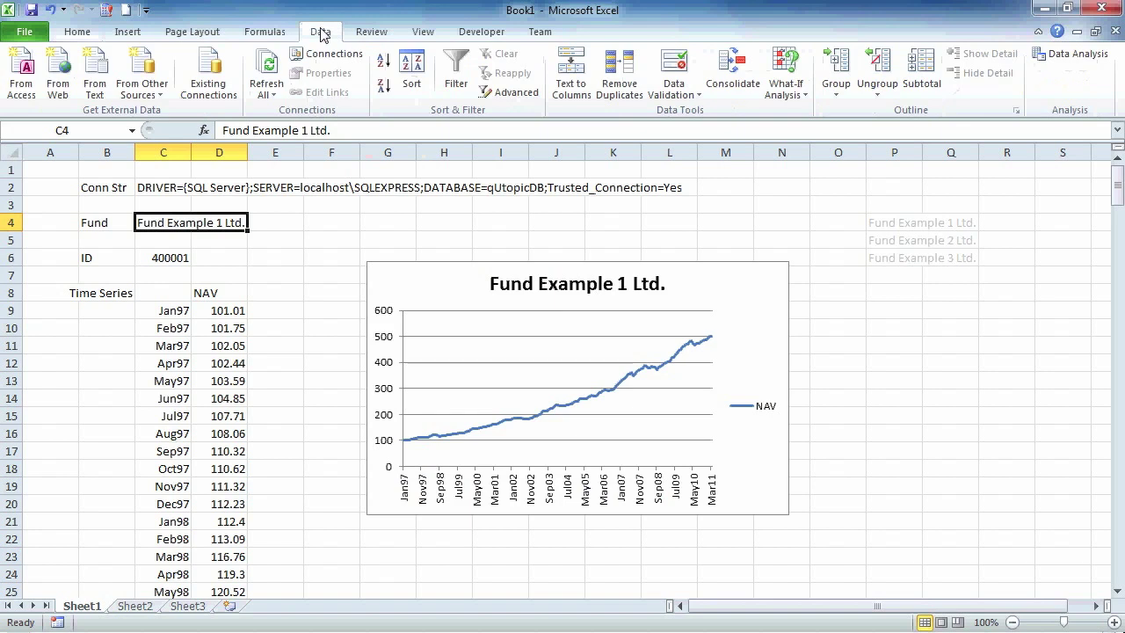
pyautogui.click(697, 98)
pyautogui.click(708, 113)
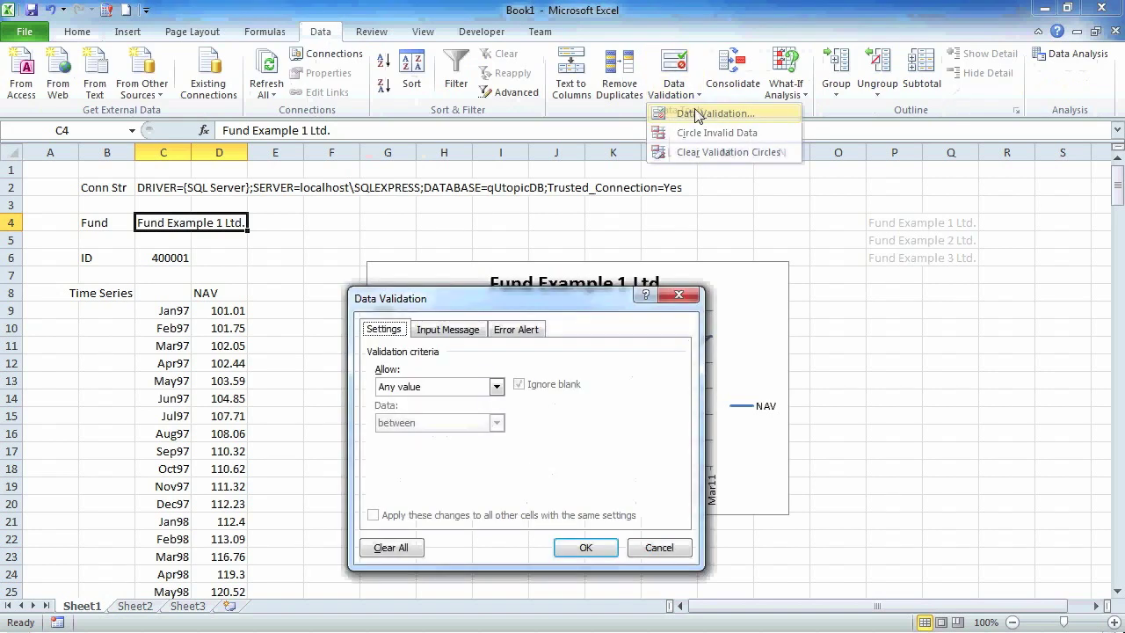
pyautogui.click(437, 383)
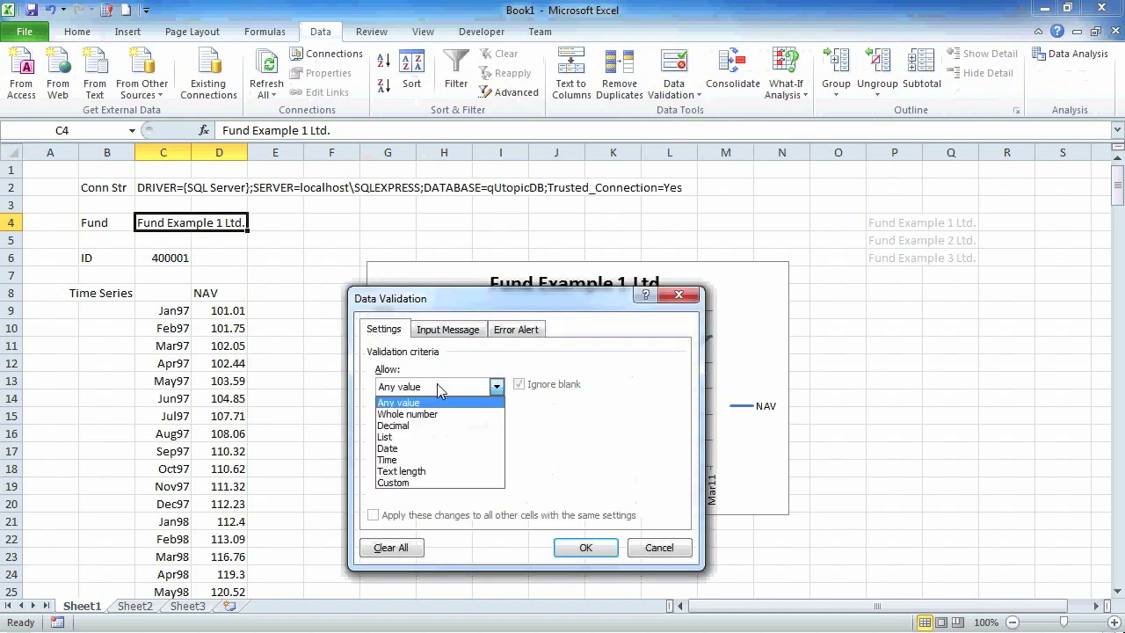
pyautogui.click(429, 435)
pyautogui.click(440, 457)
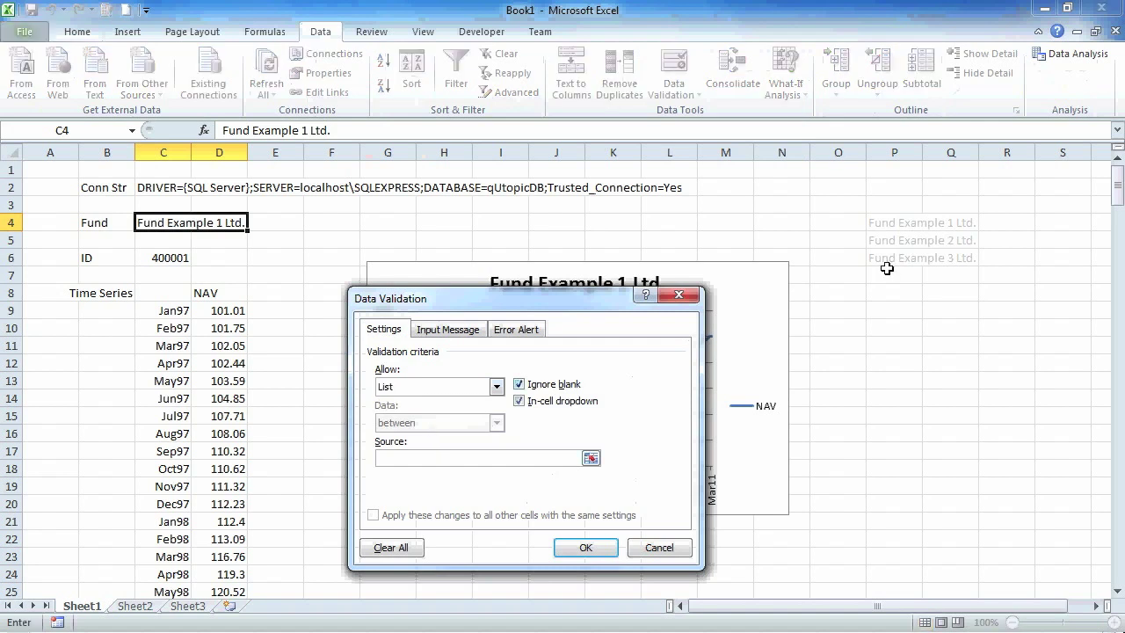
pyautogui.moveTo(919, 221); pyautogui.dragTo(919, 258)
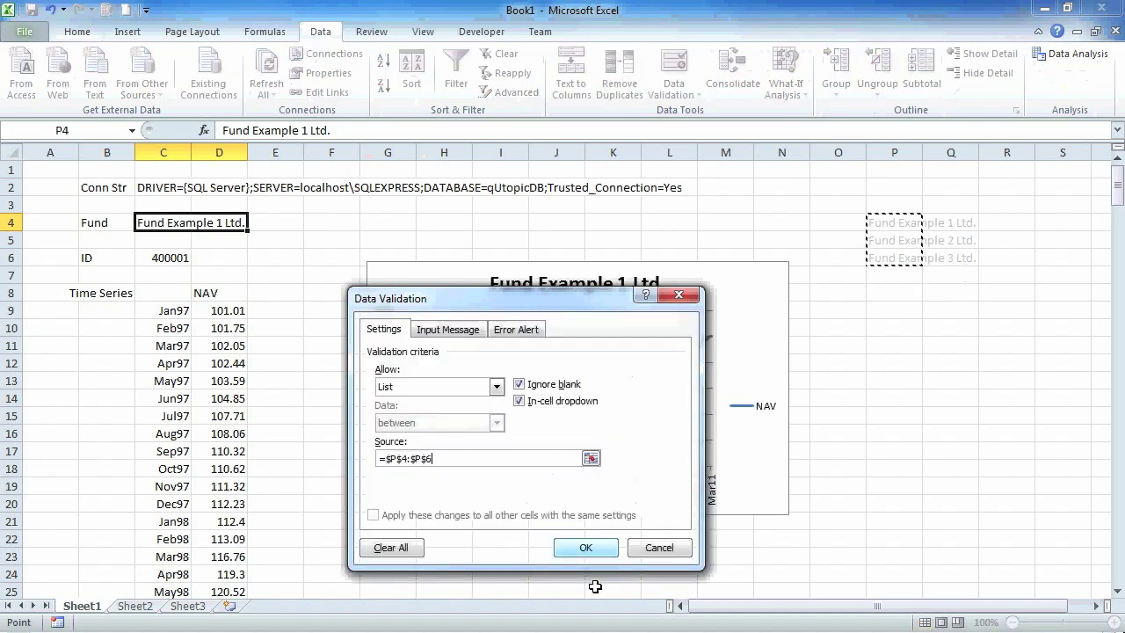
pyautogui.click(597, 547)
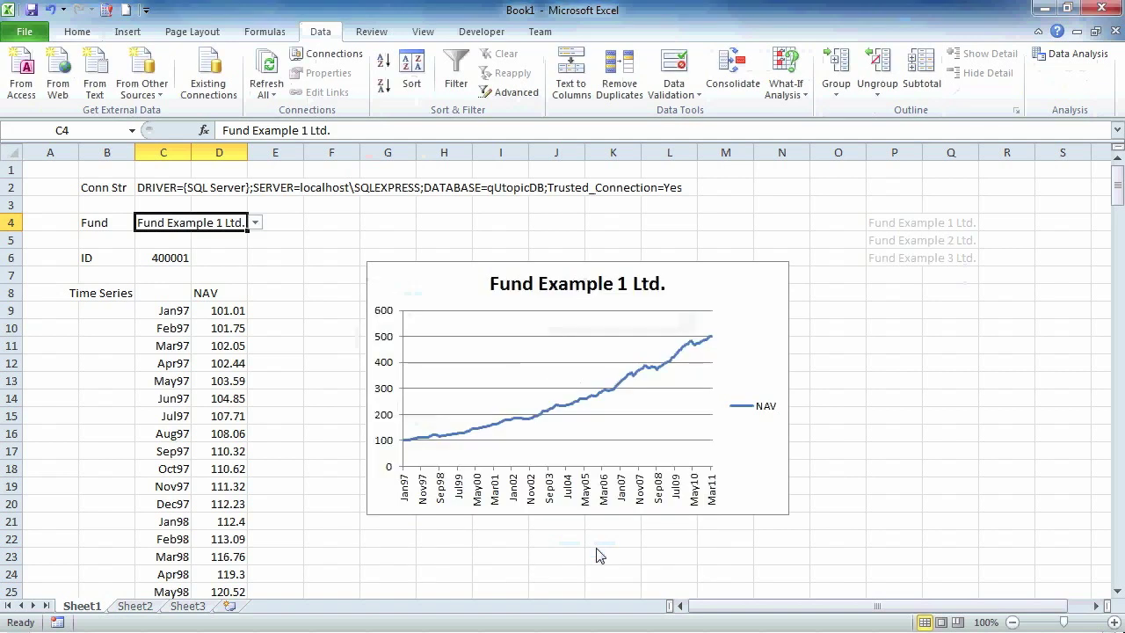
pyautogui.click(310, 241)
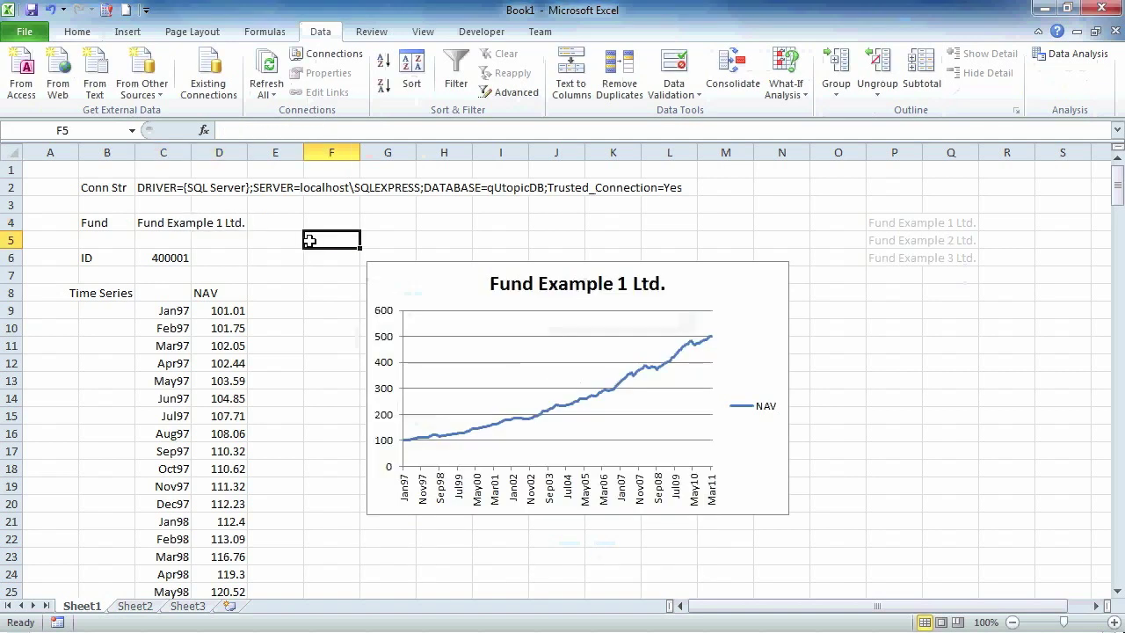
# - Test the fund list in C4 by choosing Fund Example 2 Ltd., Fund Example 3 Ltd. and Fund Example 1 Ltd. in turn
pyautogui.click(231, 221)
pyautogui.click(256, 225)
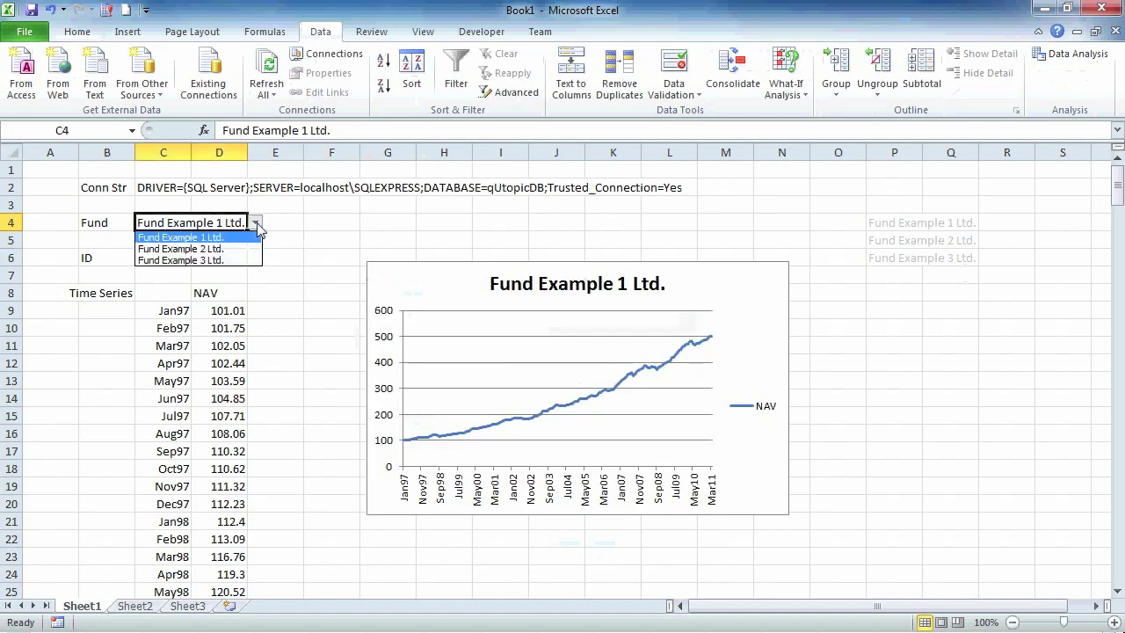
pyautogui.click(233, 249)
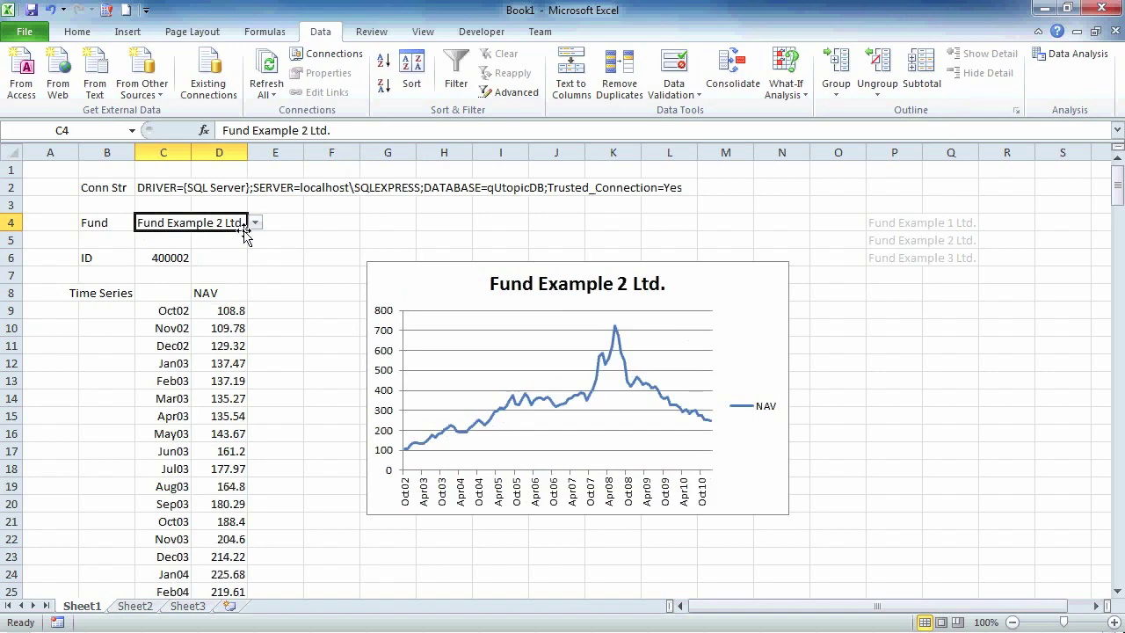
pyautogui.click(255, 224)
pyautogui.click(246, 260)
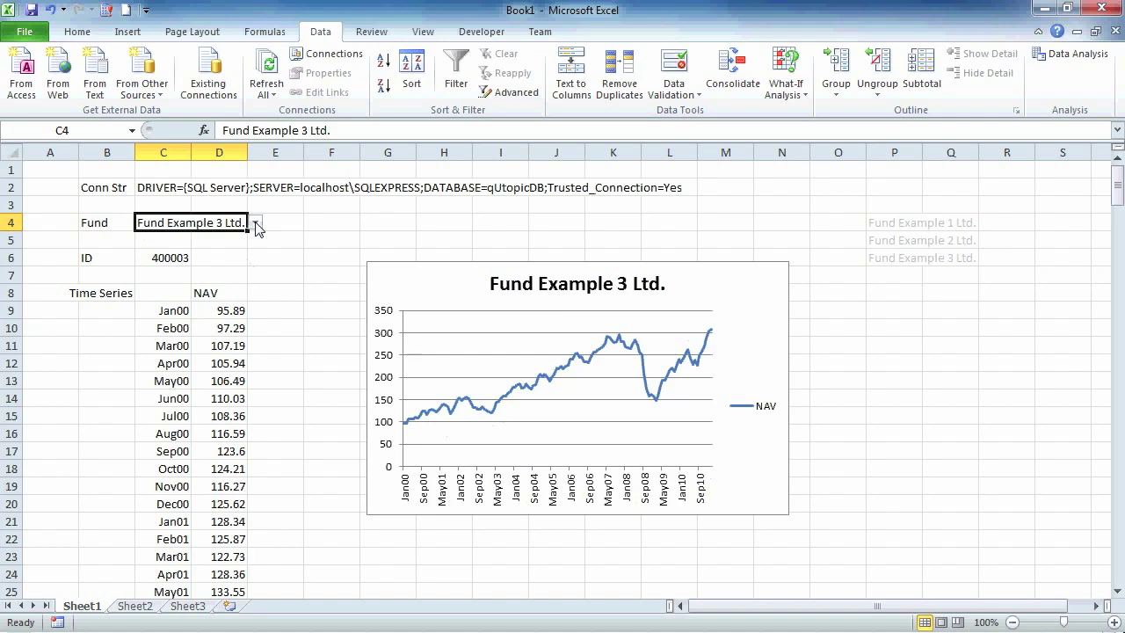
pyautogui.click(254, 223)
pyautogui.click(246, 238)
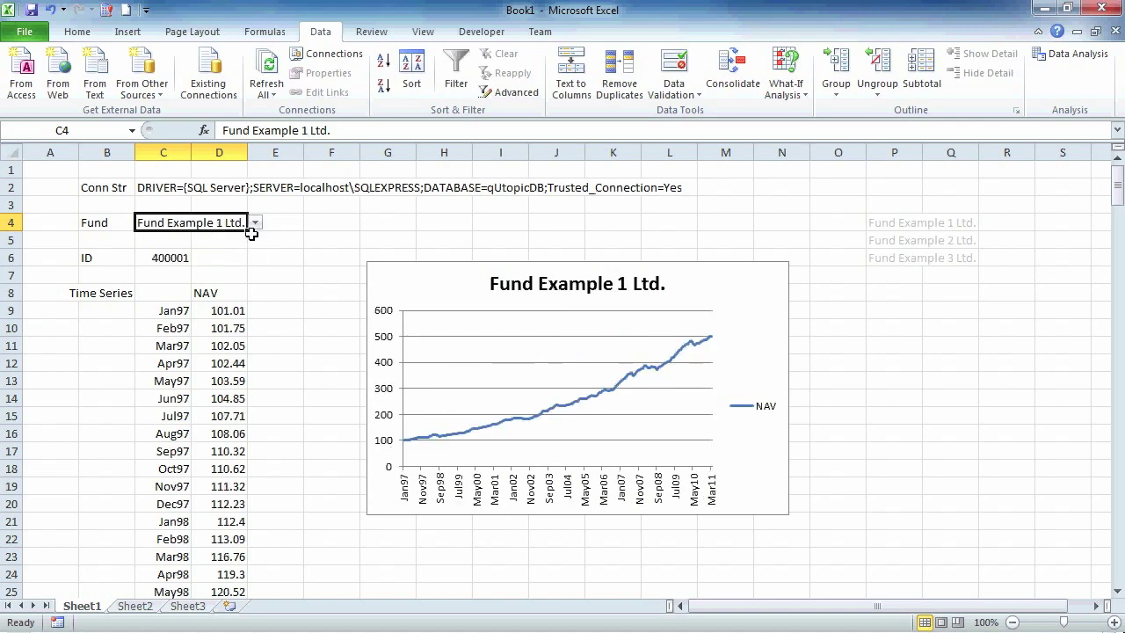
pyautogui.click(293, 221)
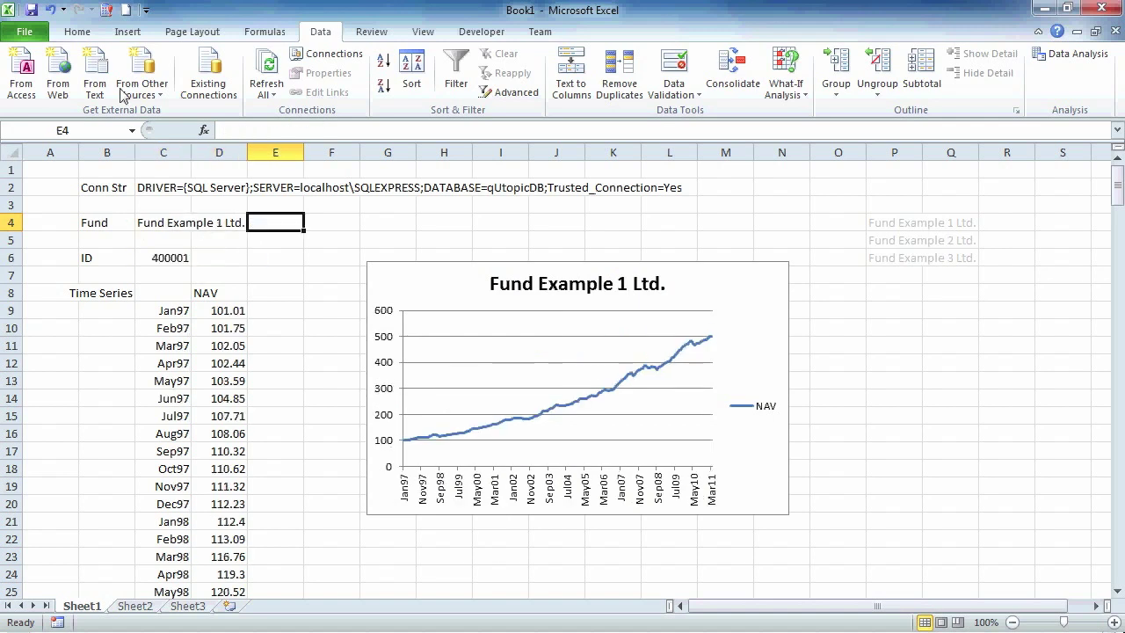
# - Save the workbook as Example1.xlsx in the qUtopic Templates folder and check the saved file's size
pyautogui.click(23, 32)
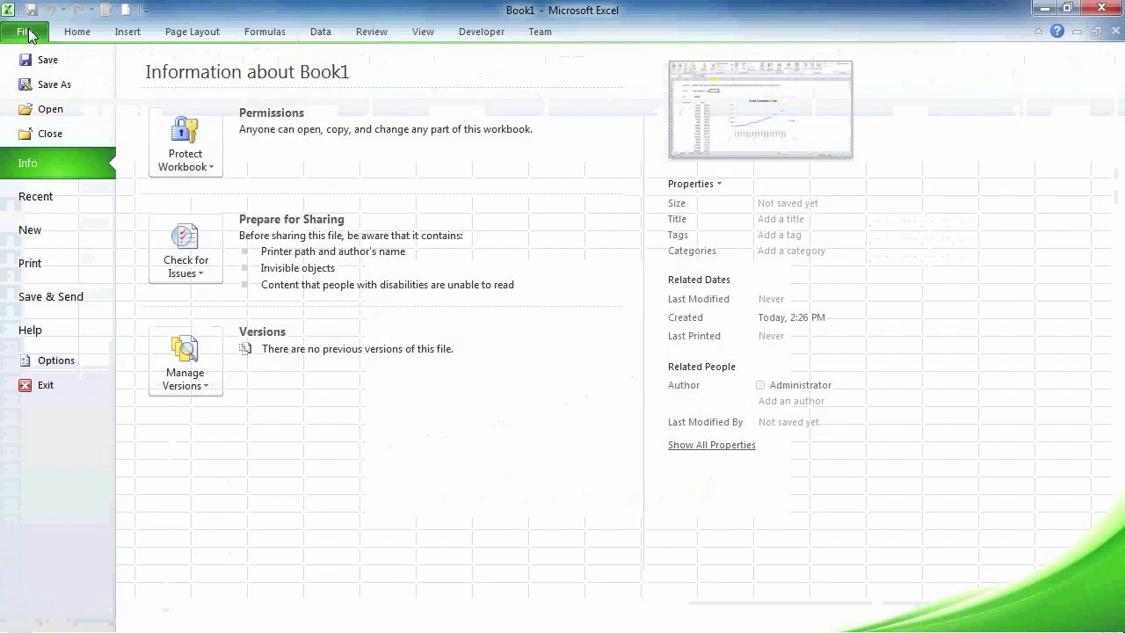
pyautogui.click(55, 83)
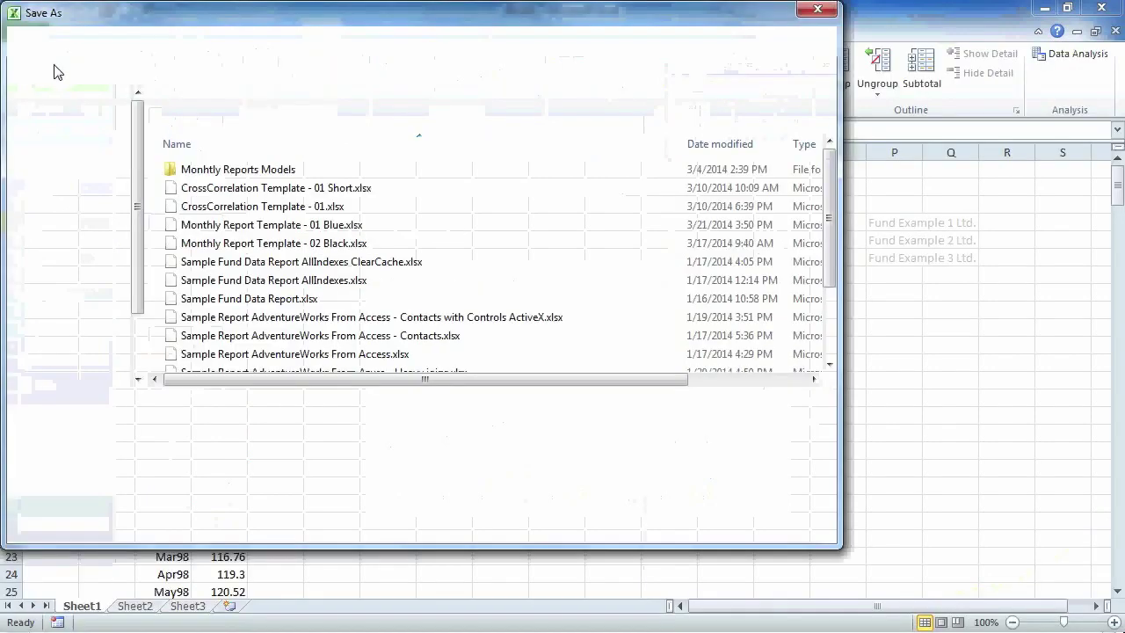
pyautogui.click(153, 405)
pyautogui.doubleClick(142, 404)
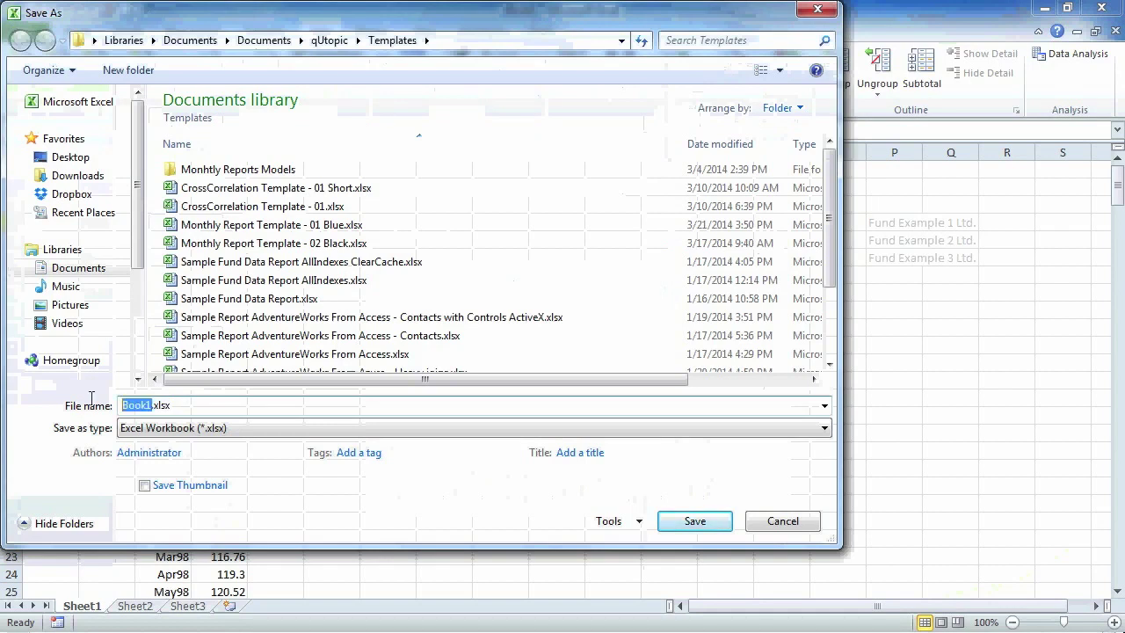
pyautogui.write('Example1')
pyautogui.click(695, 522)
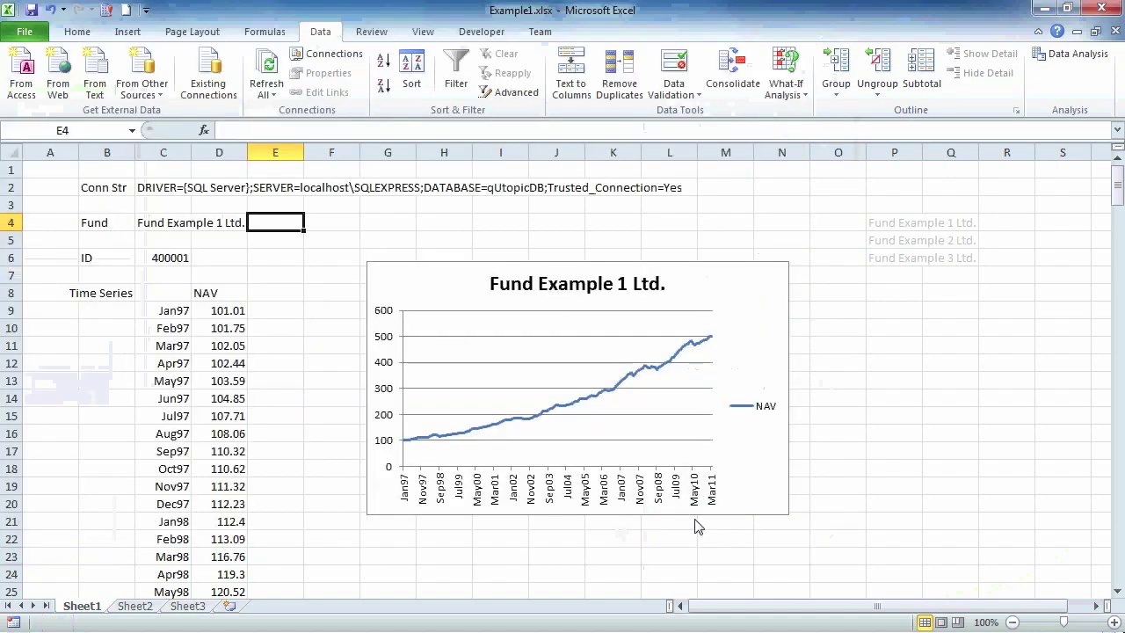
pyautogui.click(24, 32)
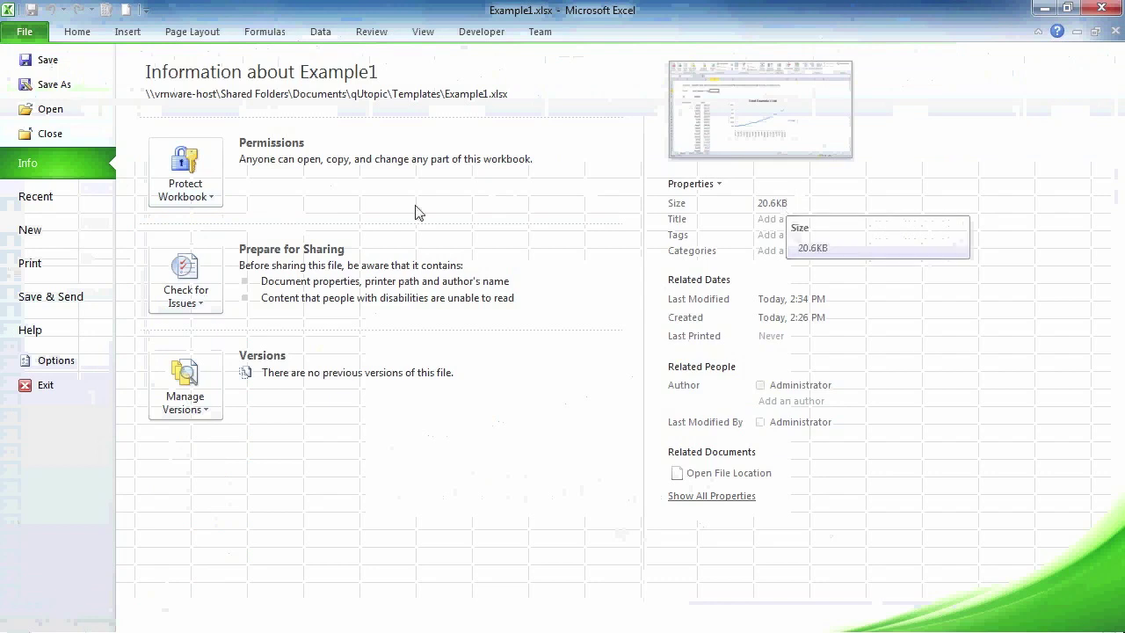
pyautogui.click(77, 31)
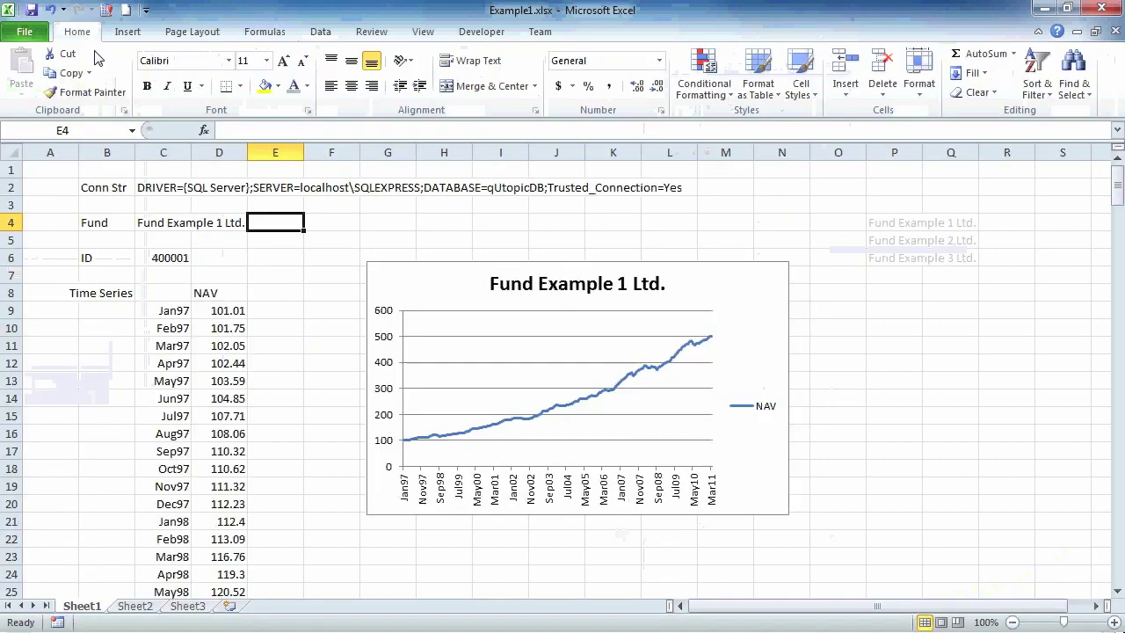